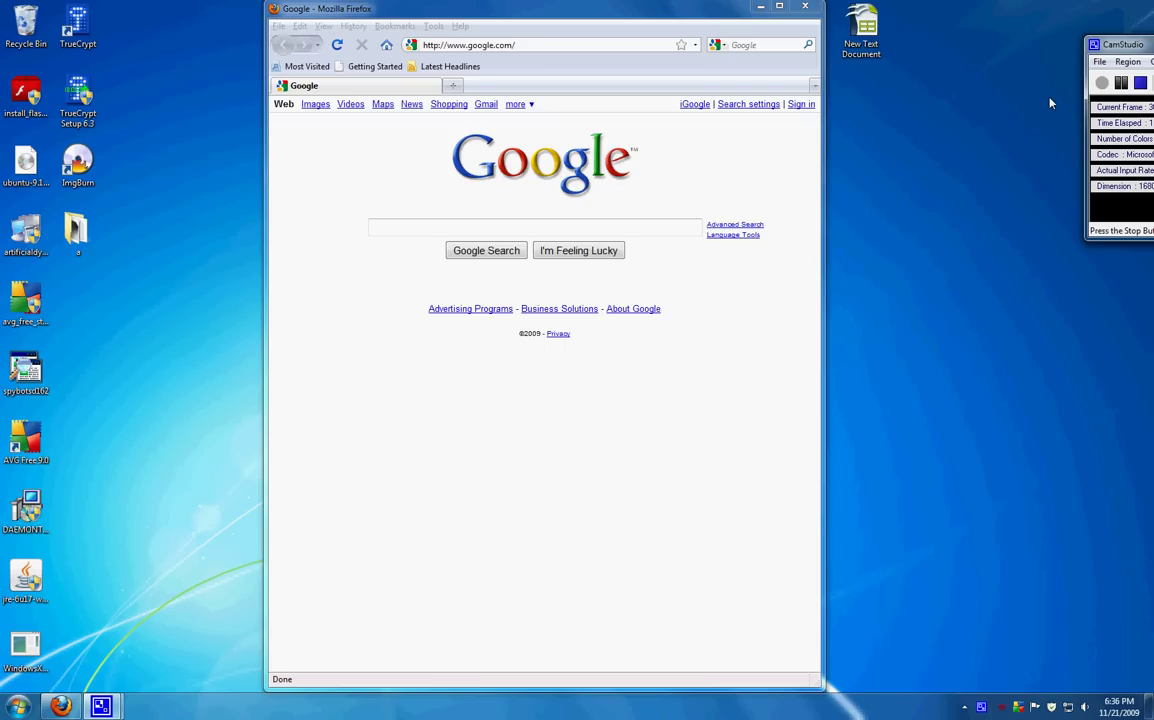
Step: Search Google for "truecrypt download" and open the downloads page on truecrypt.org
click(655, 227)
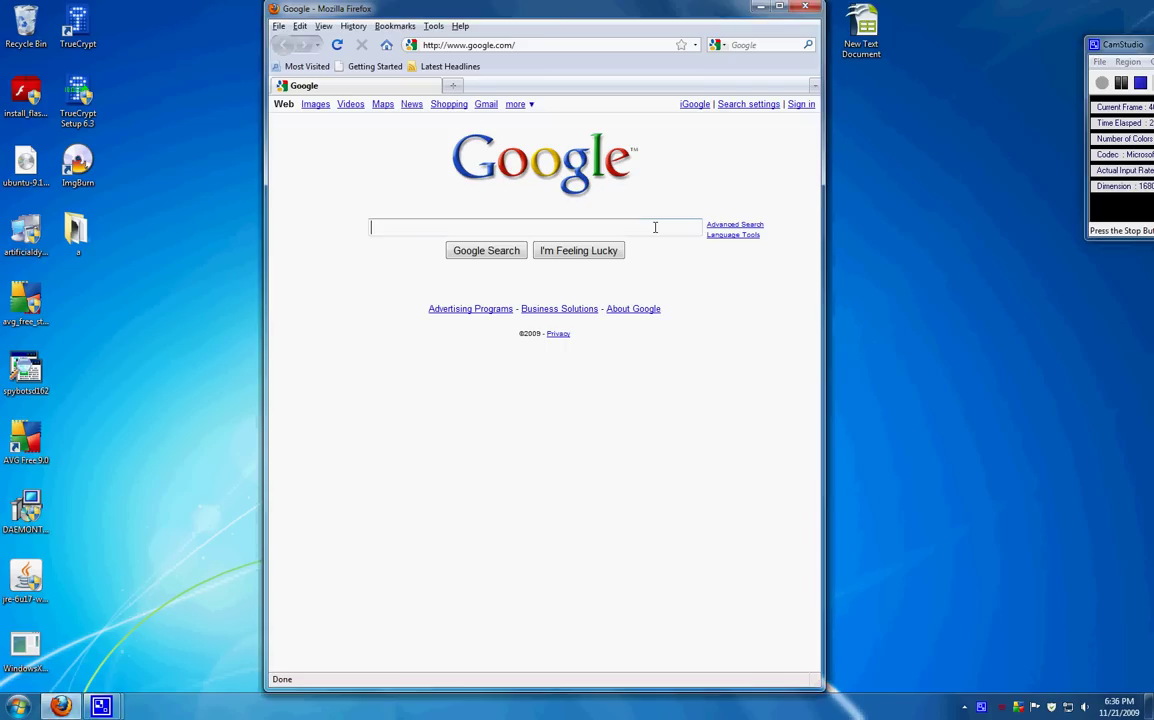
text(tru cr)
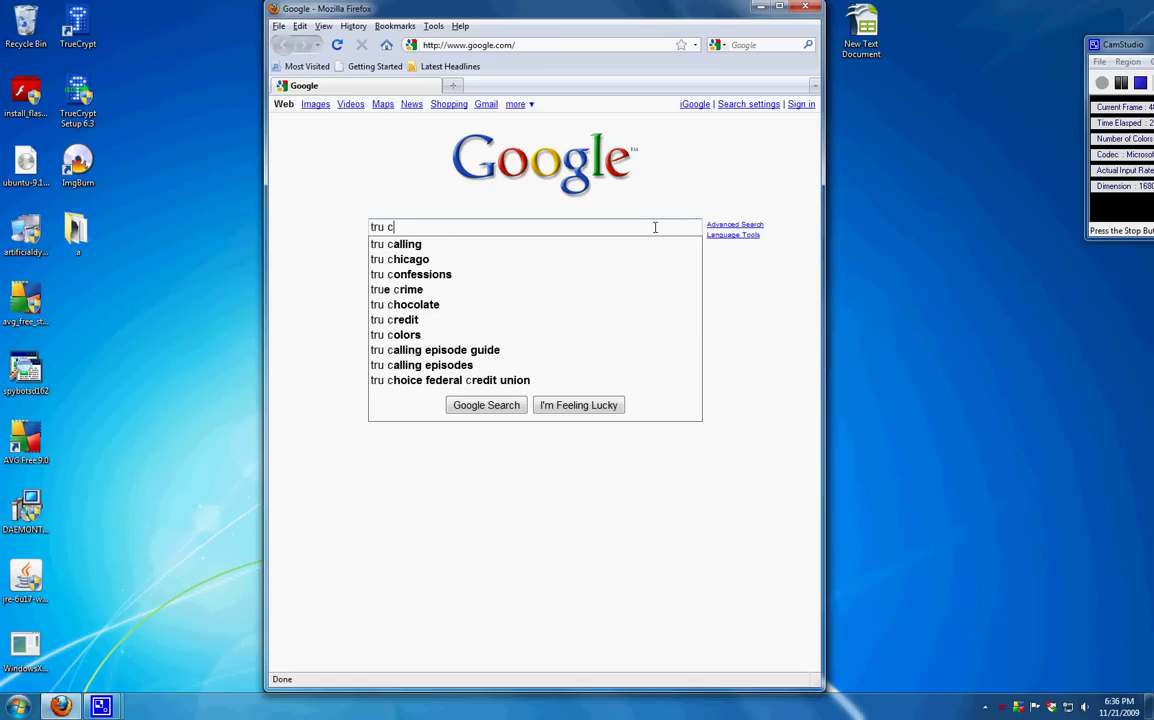
key(BackSpace)
key(BackSpace)
key(BackSpace)
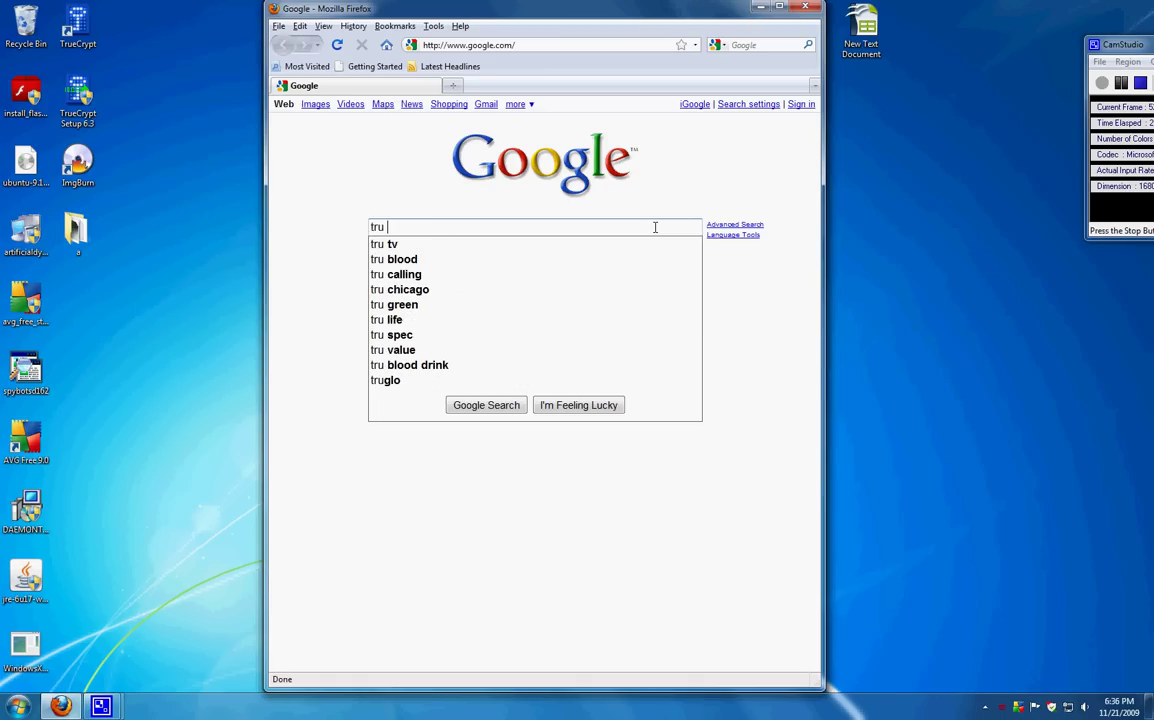
text(cry)
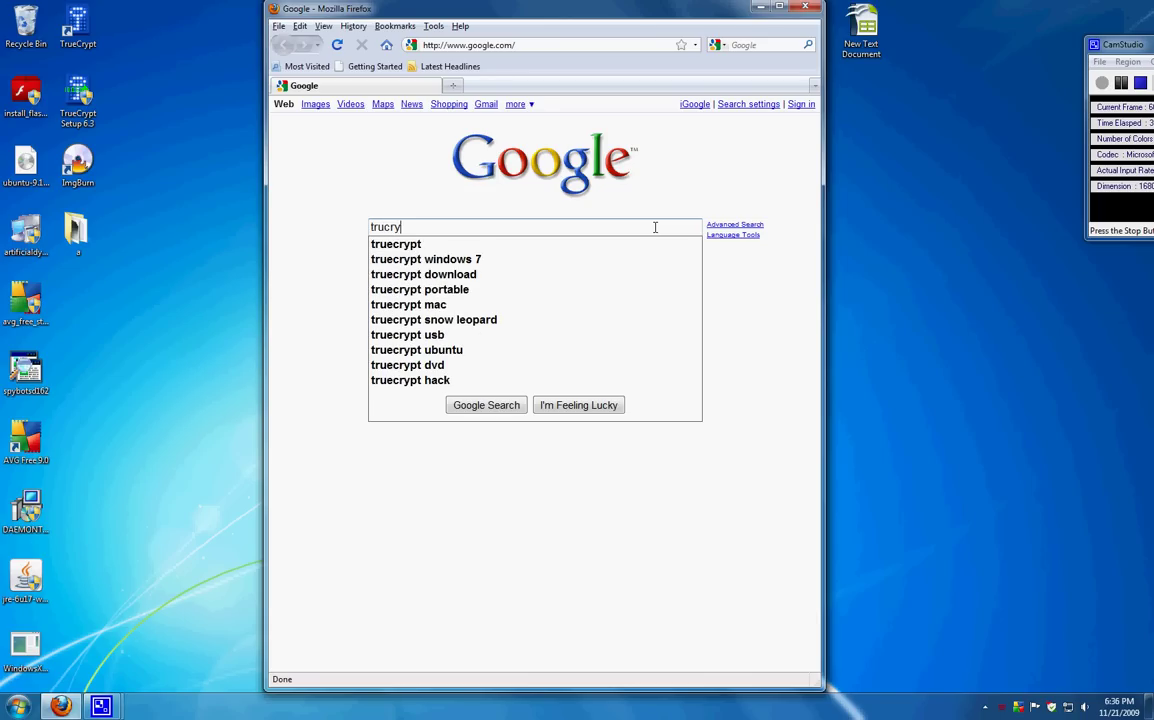
click(586, 275)
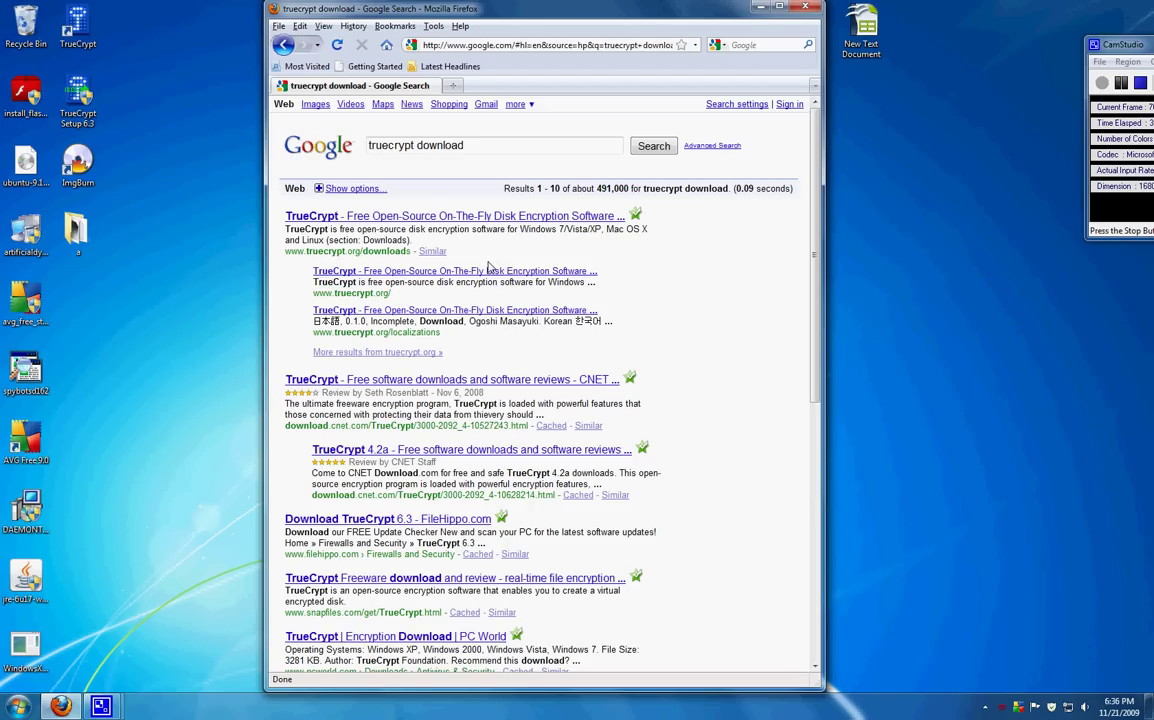
click(521, 224)
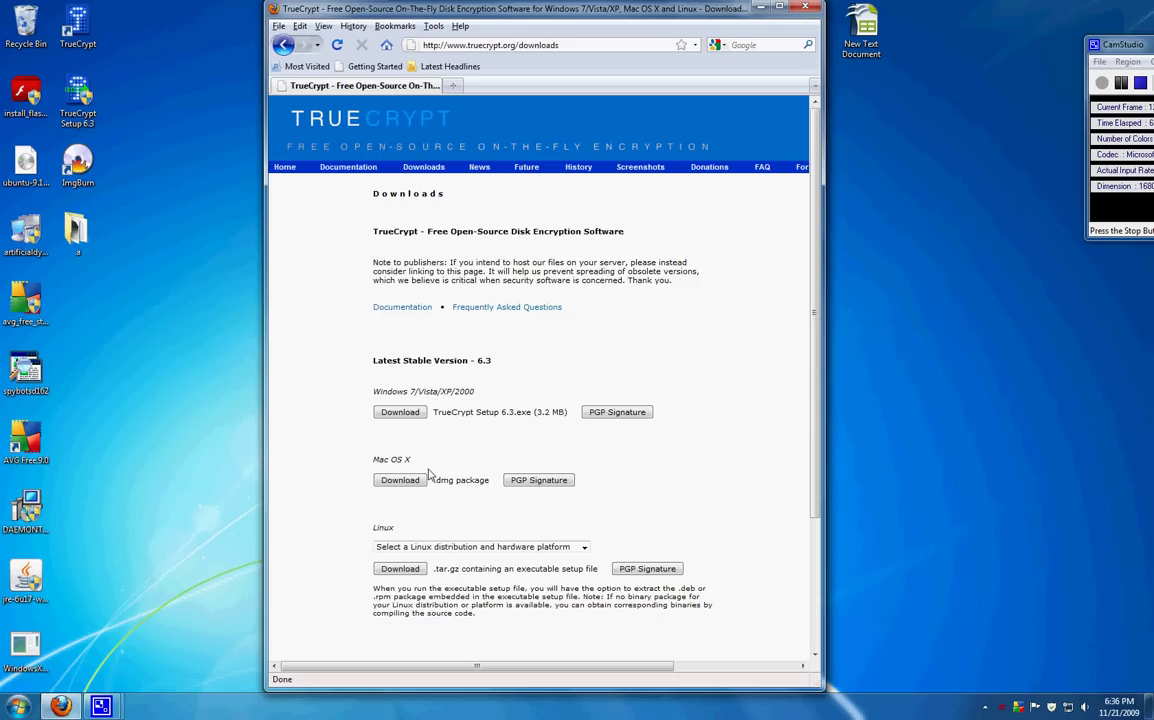
Step: Download the Windows installer TrueCrypt Setup 6.3.exe to the Desktop, replacing the existing copy
click(447, 546)
click(447, 546)
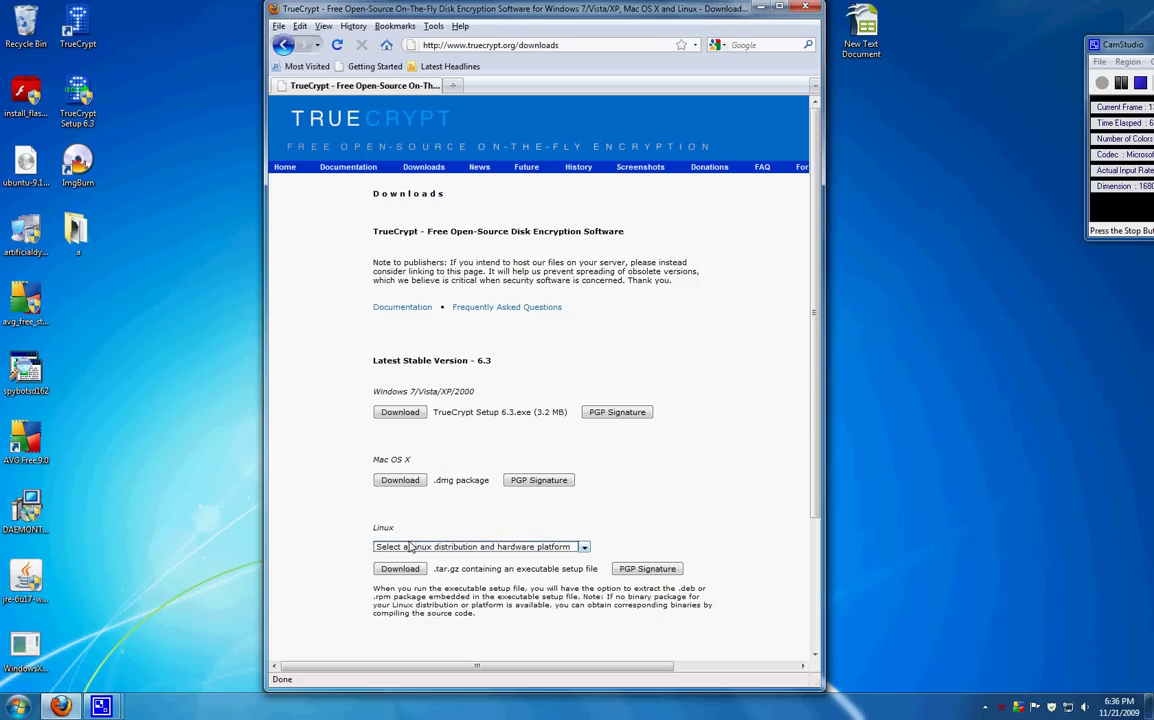
scroll(530, 495, down, 1)
scroll(515, 501, up, 1)
click(408, 415)
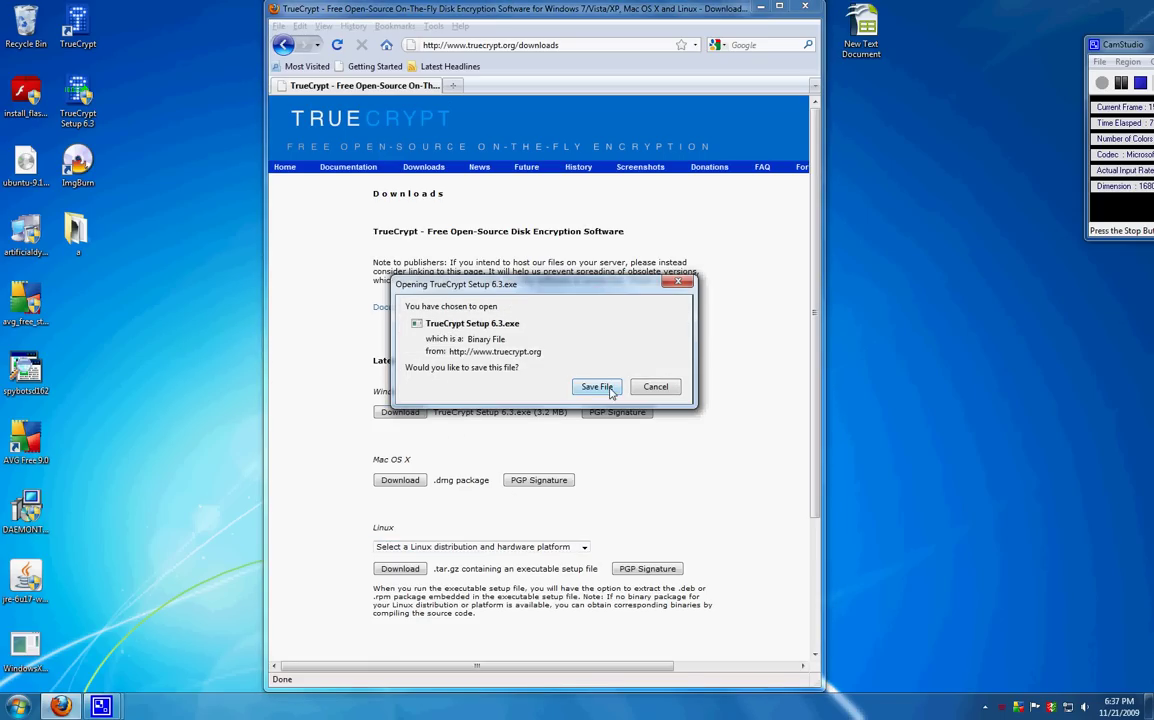
click(599, 389)
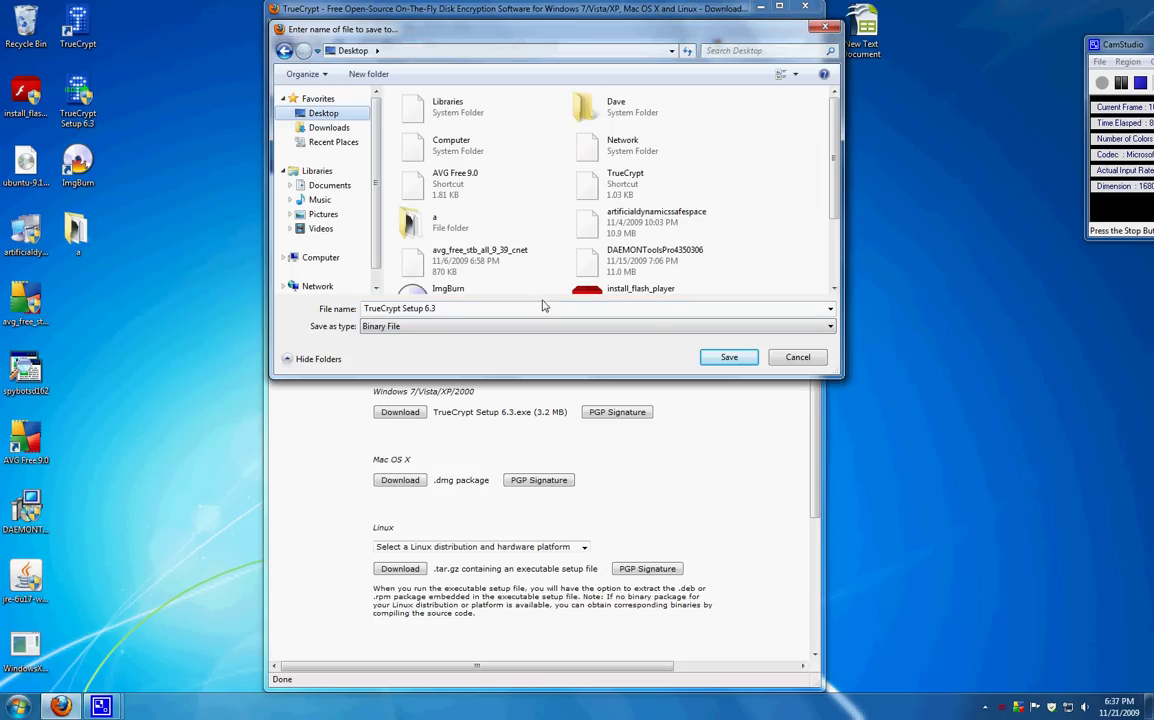
click(729, 358)
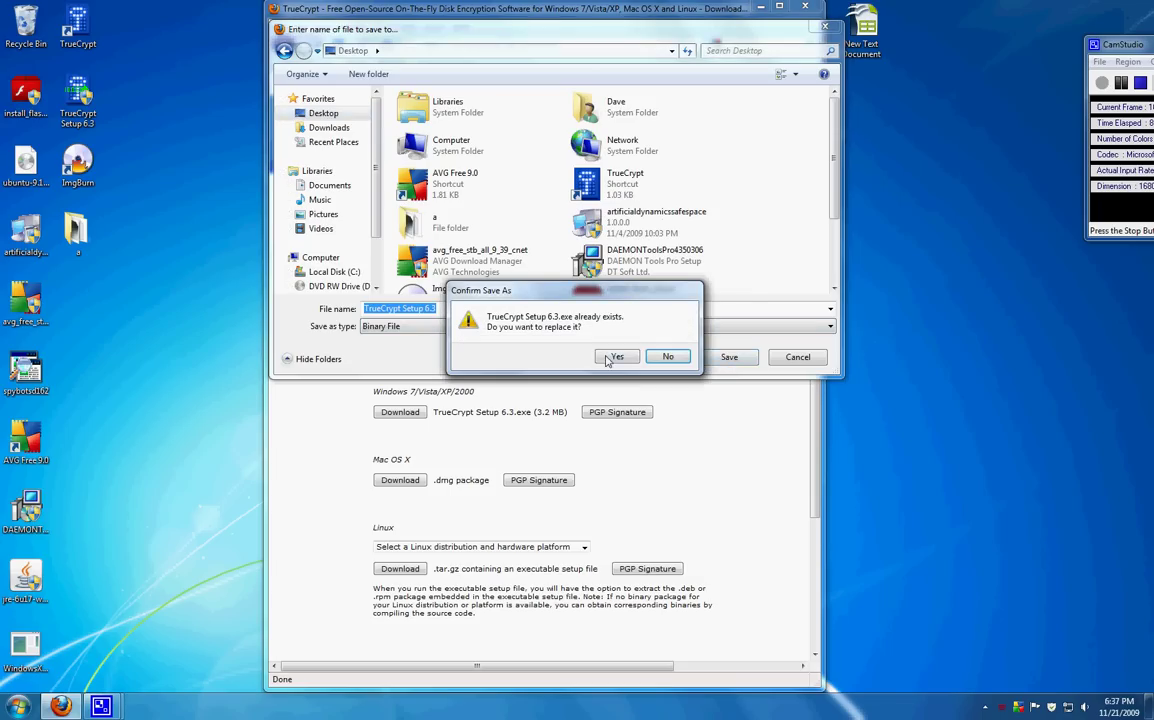
click(606, 360)
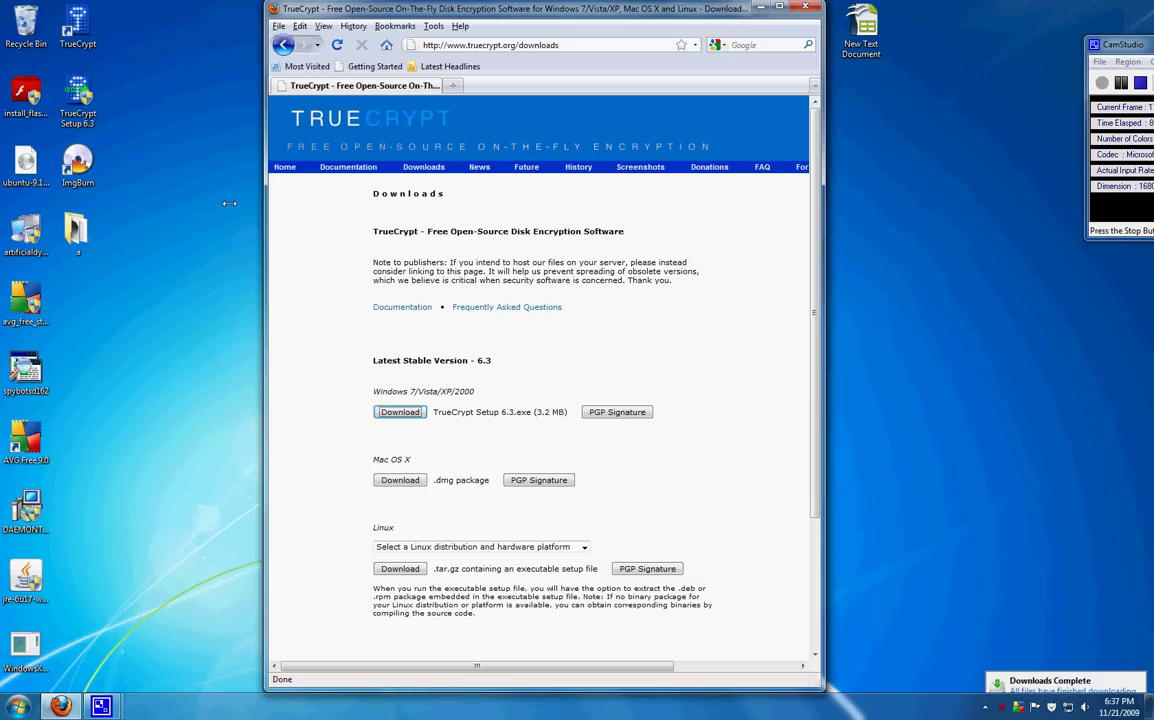
Step: Minimize the browser, set the TrueCrypt Setup 6.3 icon apart from the other desktop icons, and launch the installer
click(760, 9)
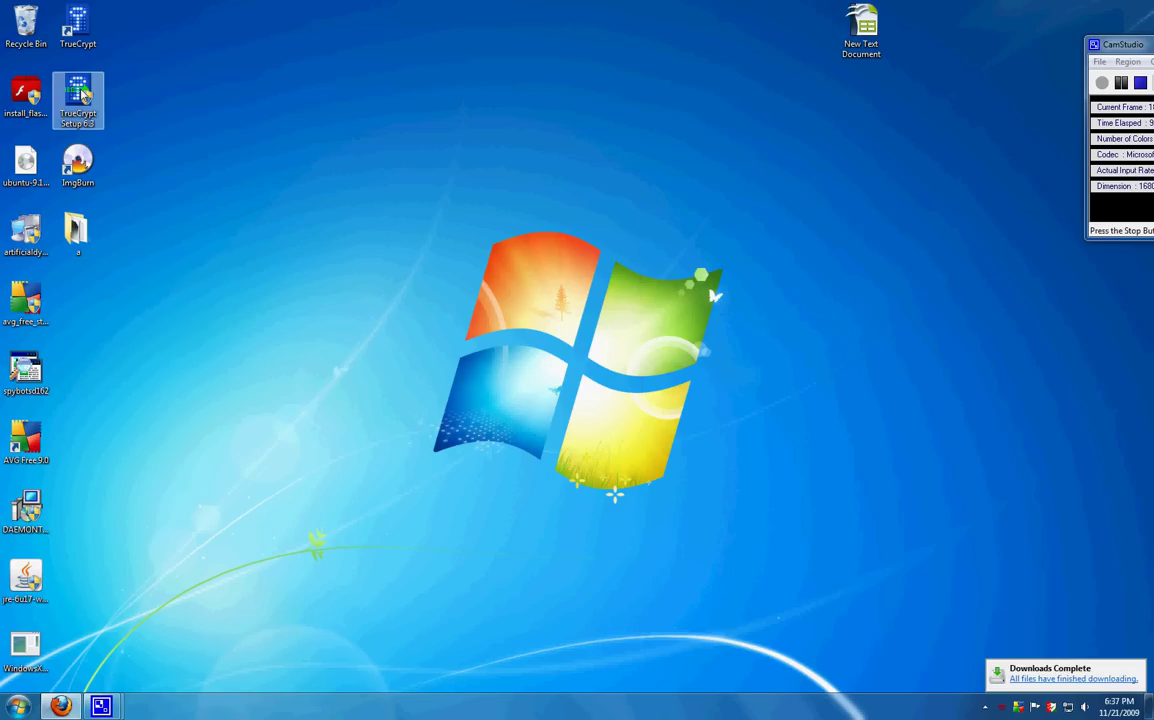
drag(83, 93, 183, 80)
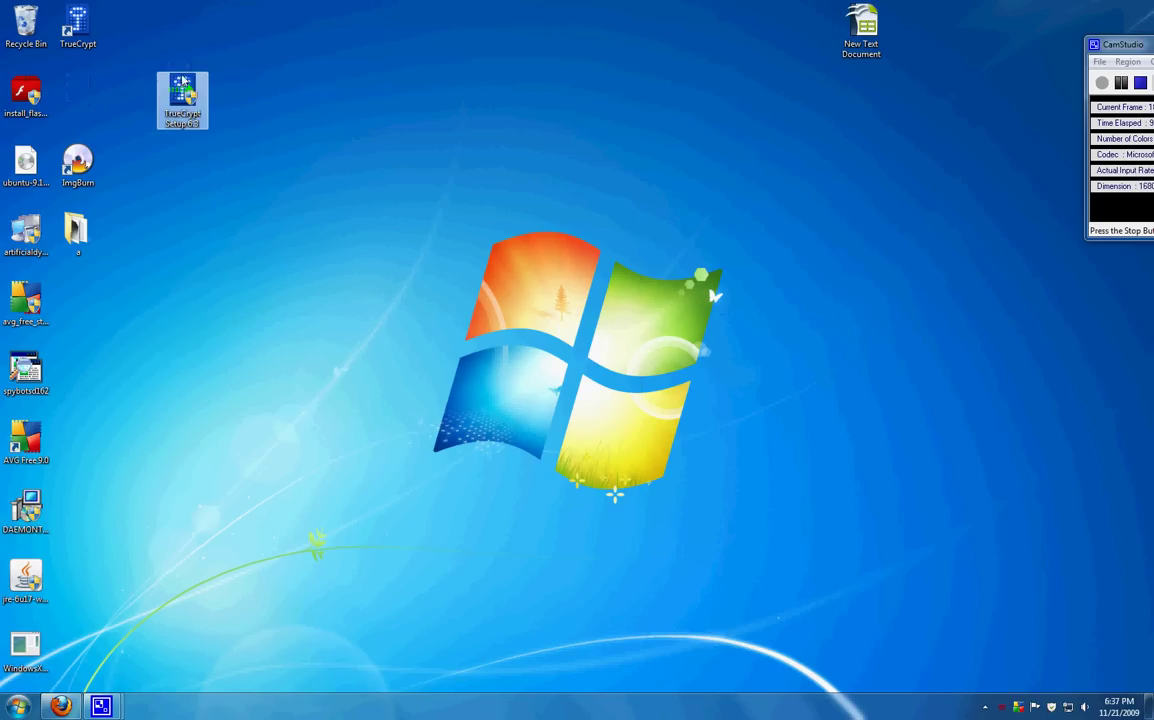
click(211, 74)
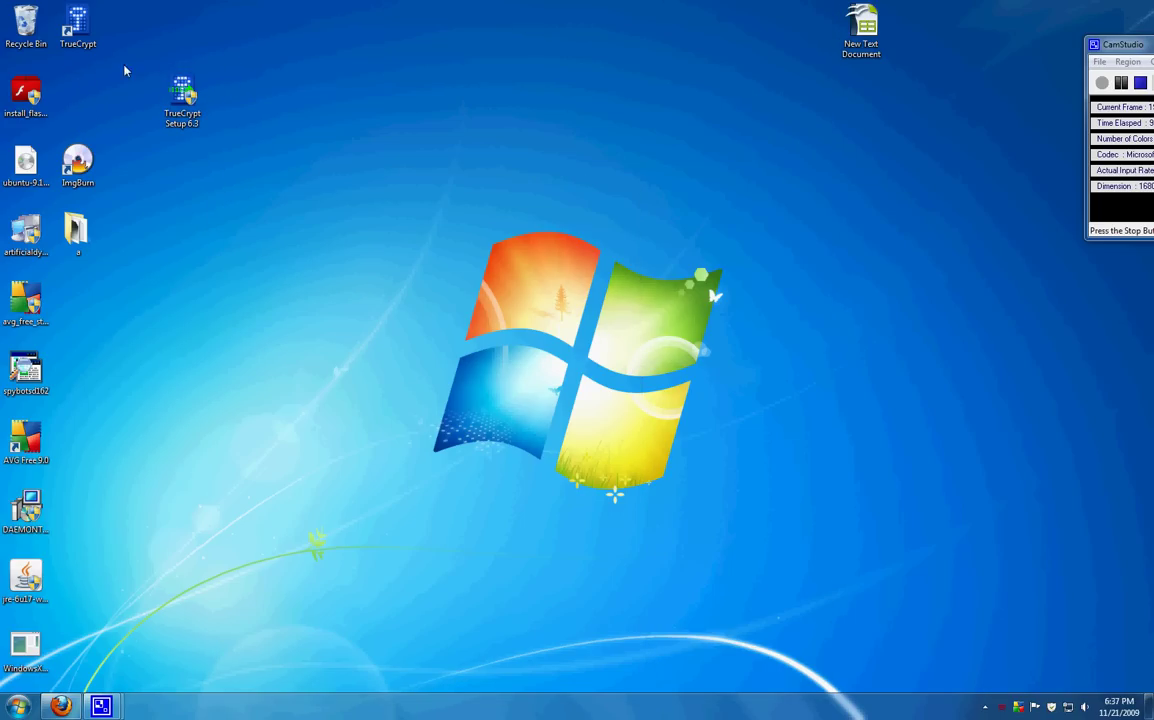
click(184, 93)
drag(181, 93, 161, 78)
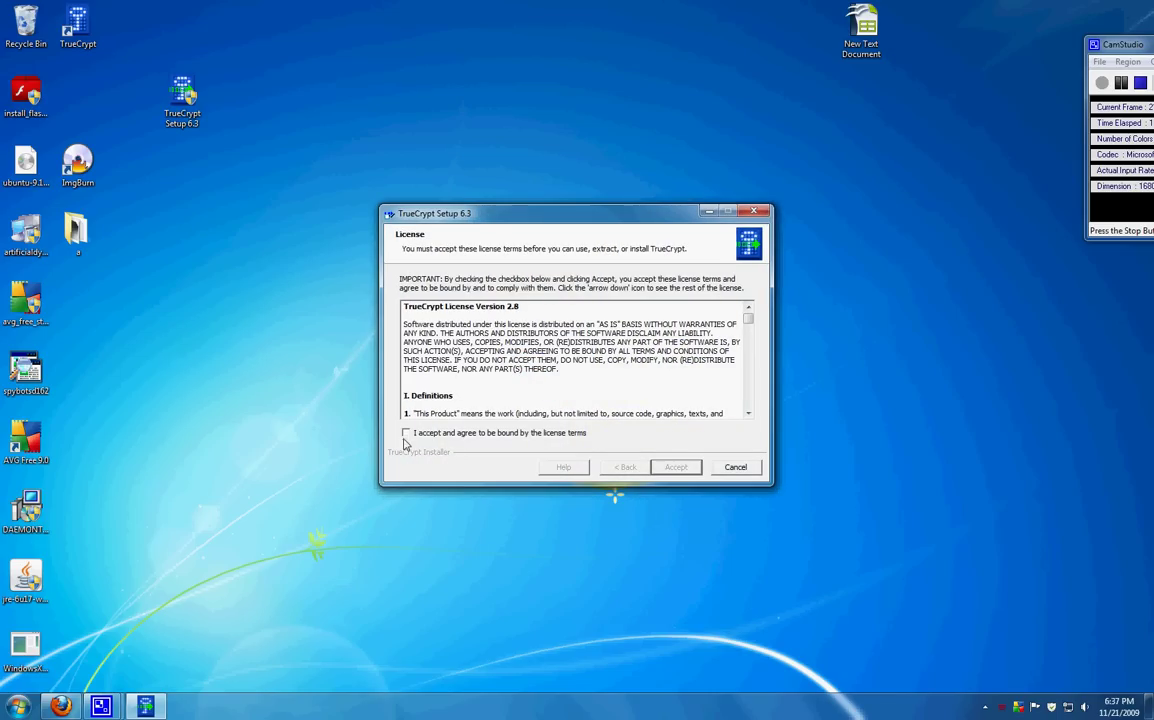
Step: Accept the TrueCrypt license terms and continue in Install mode
click(407, 433)
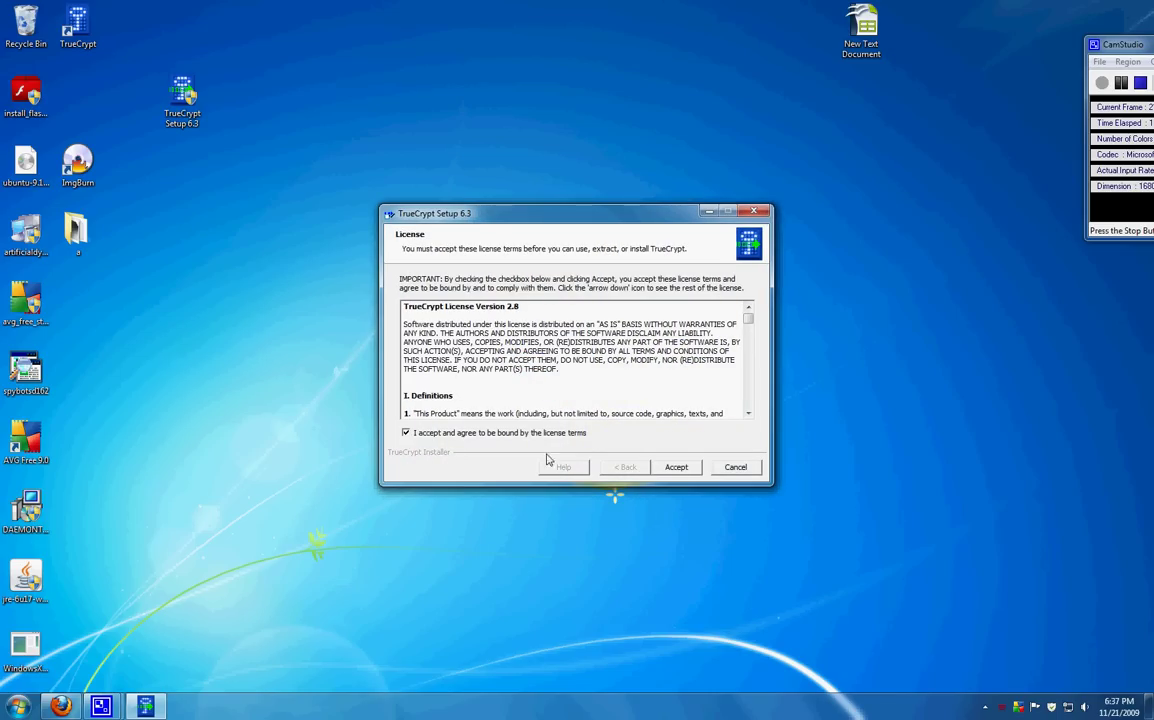
click(676, 468)
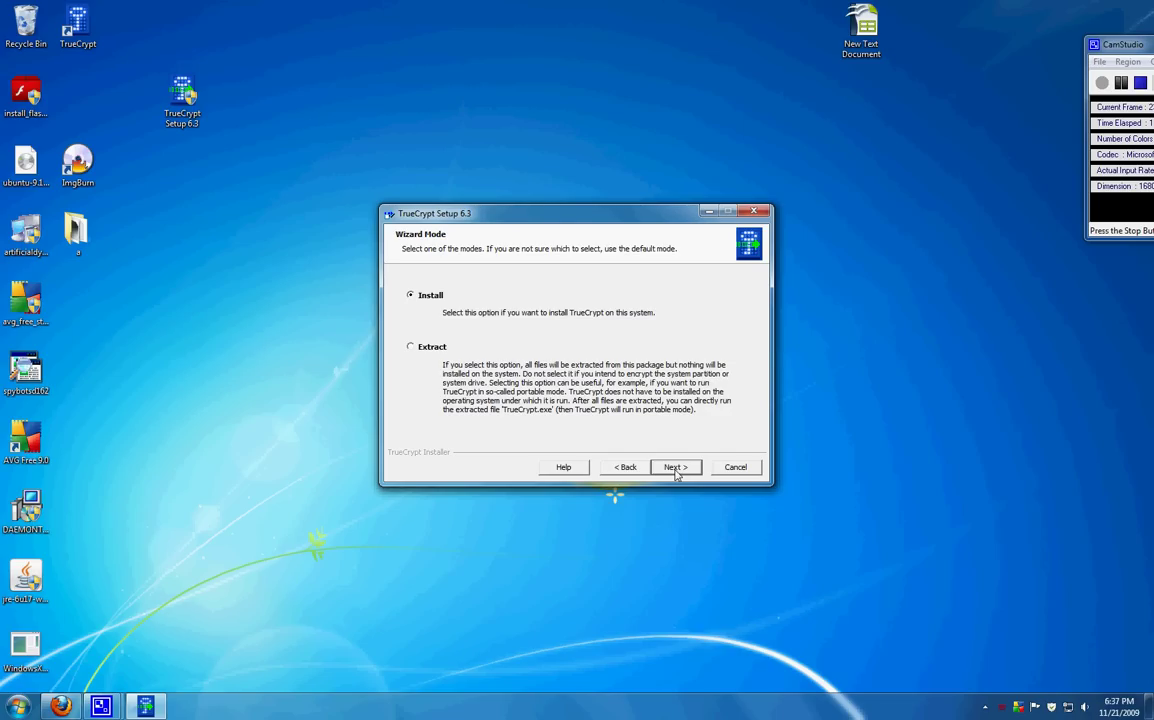
click(676, 468)
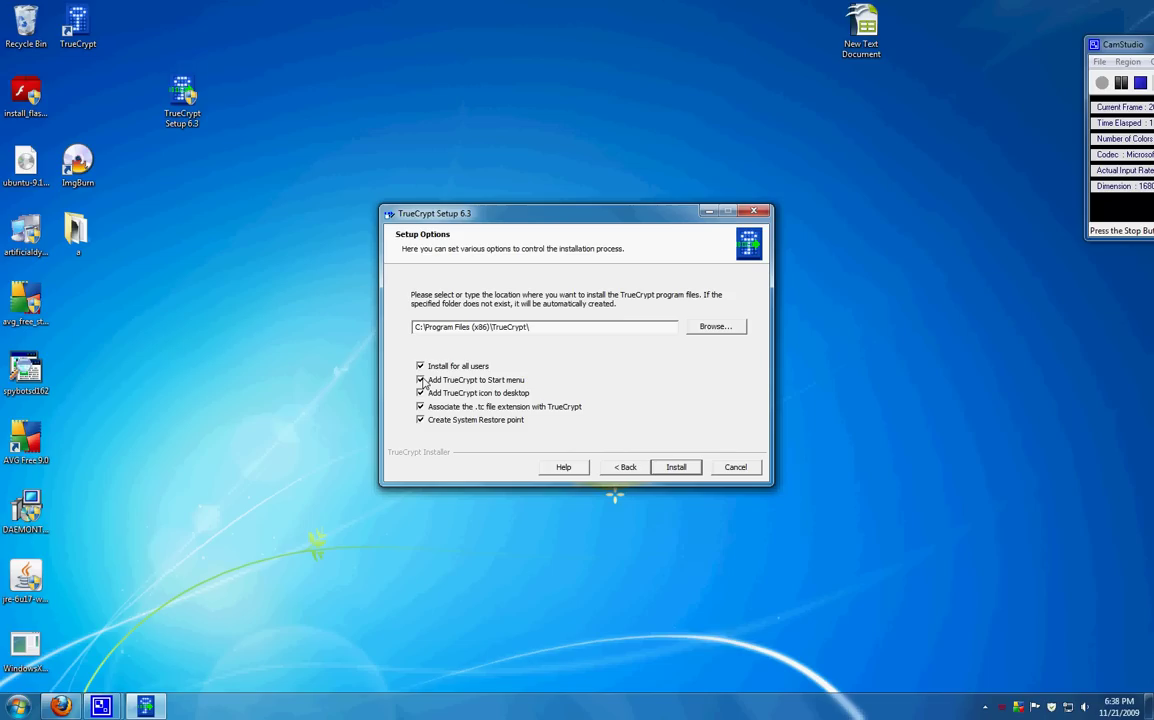
Step: Install TrueCrypt without the Start menu entry, .tc file association and System Restore point, and finish the setup
click(421, 380)
click(421, 420)
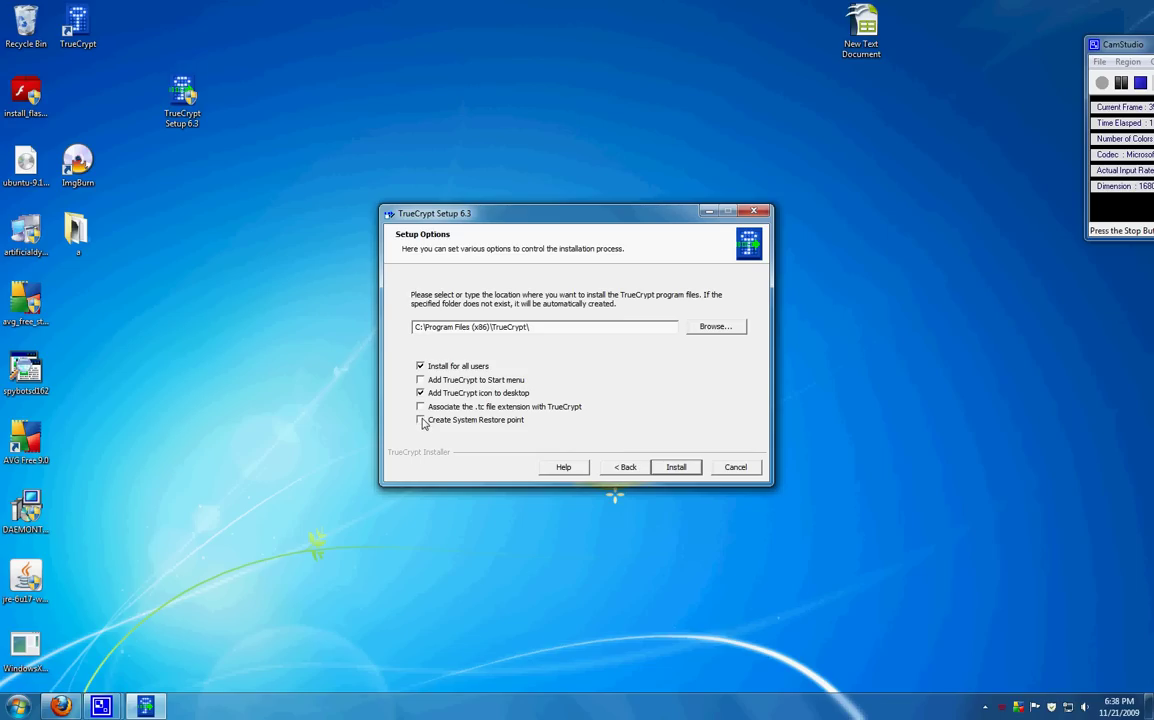
click(677, 467)
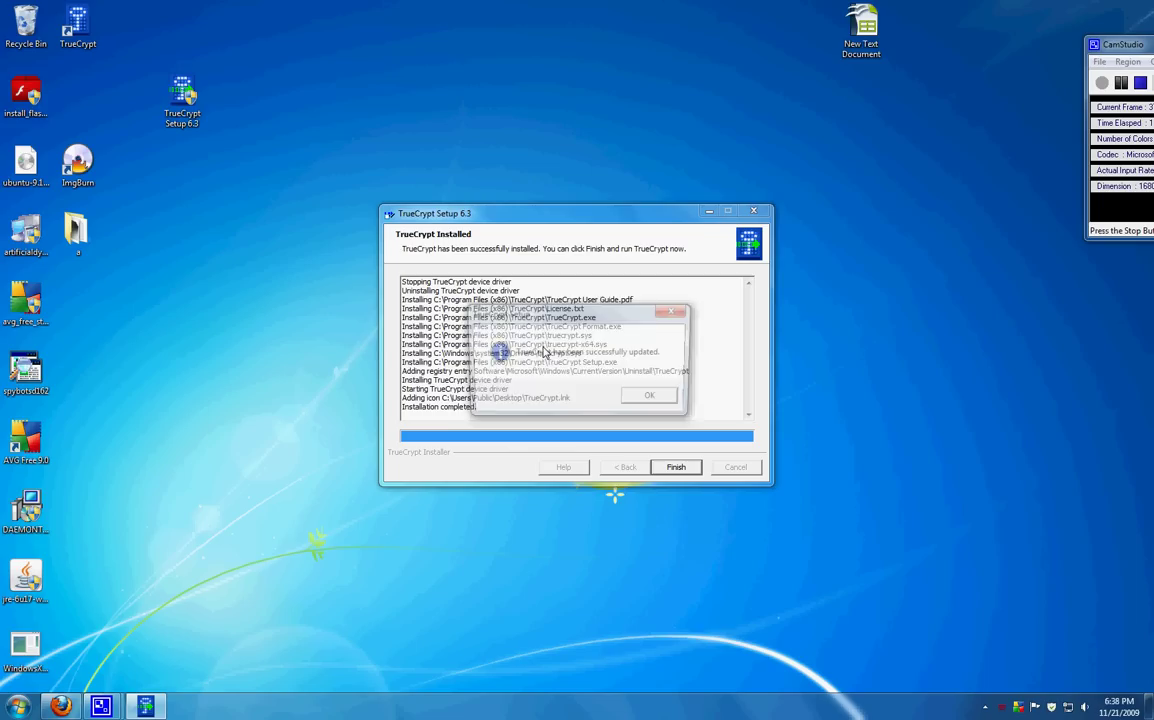
click(650, 400)
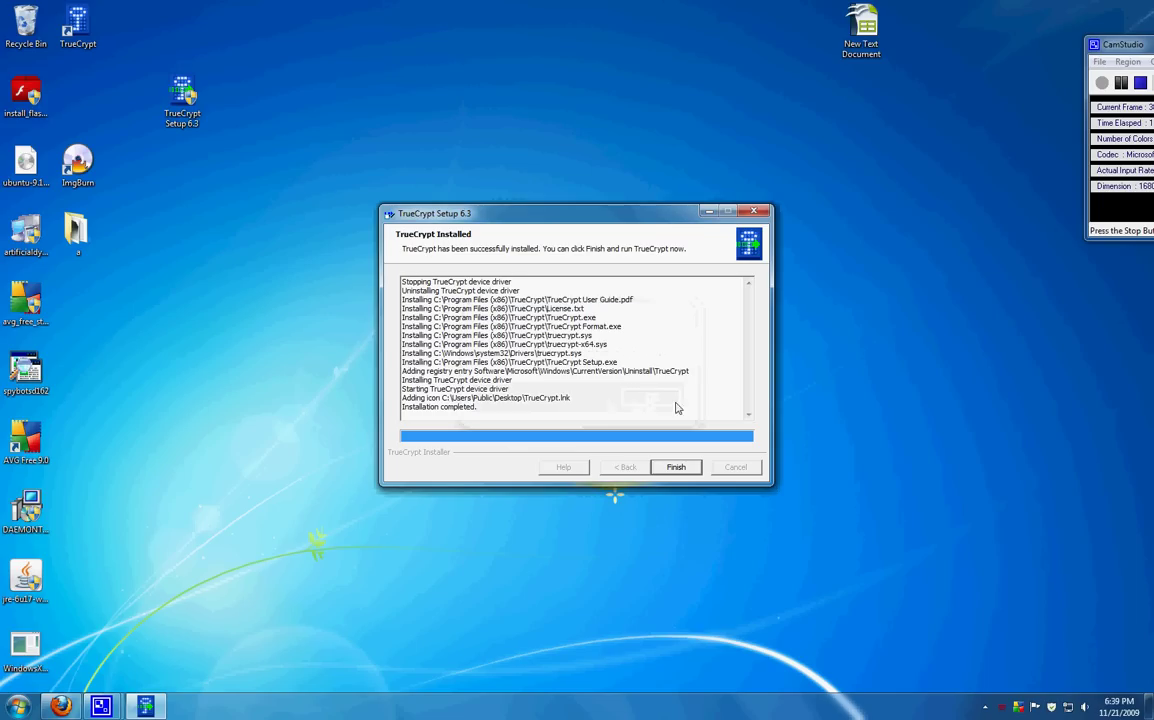
click(676, 469)
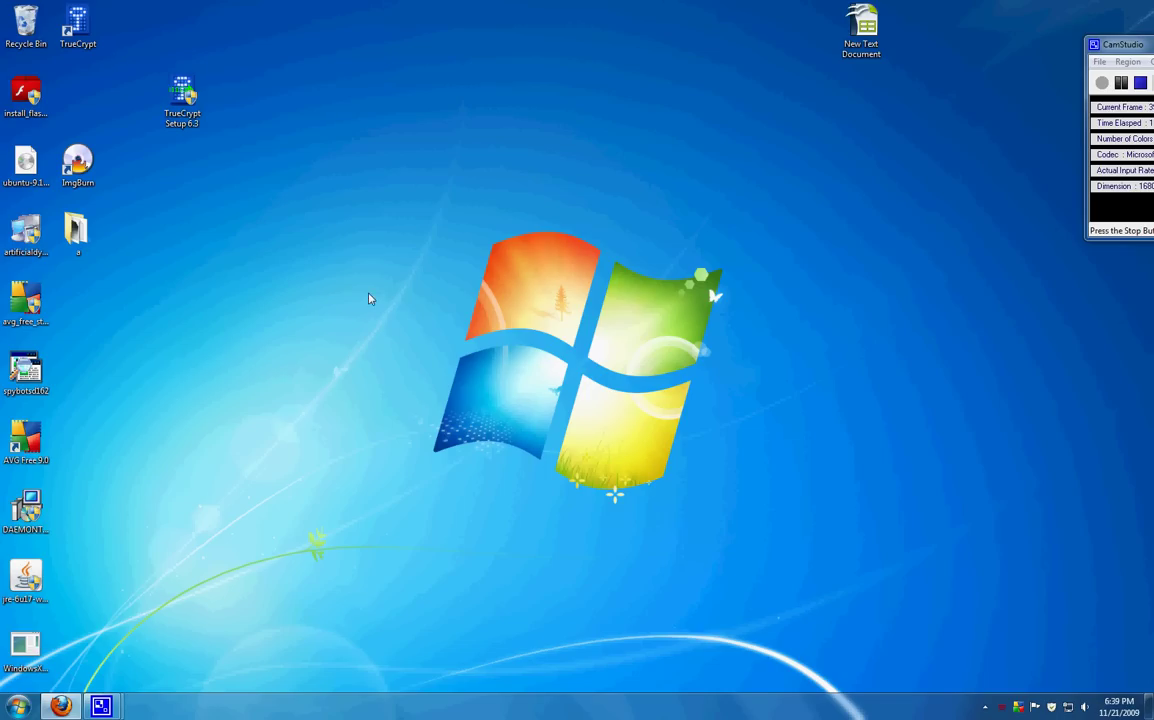
Step: Launch TrueCrypt and create a Rich Text Document on the desktop, keeping the default name New Rich Text Document
double_click(80, 40)
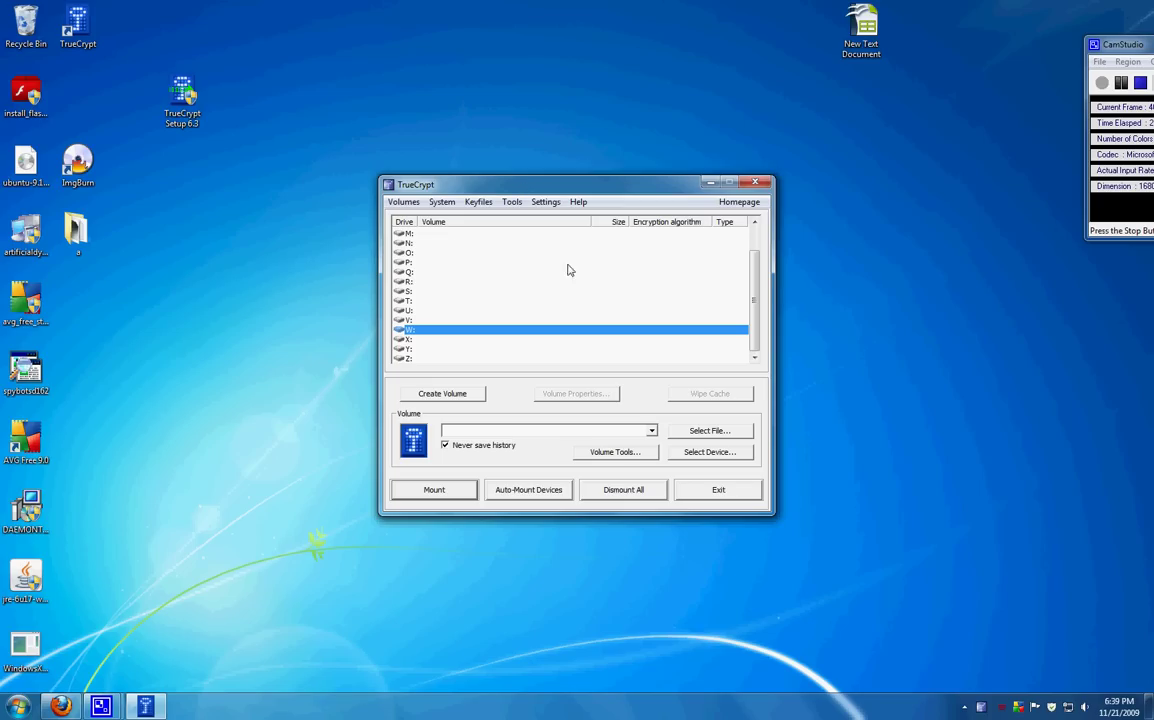
drag(536, 185, 505, 164)
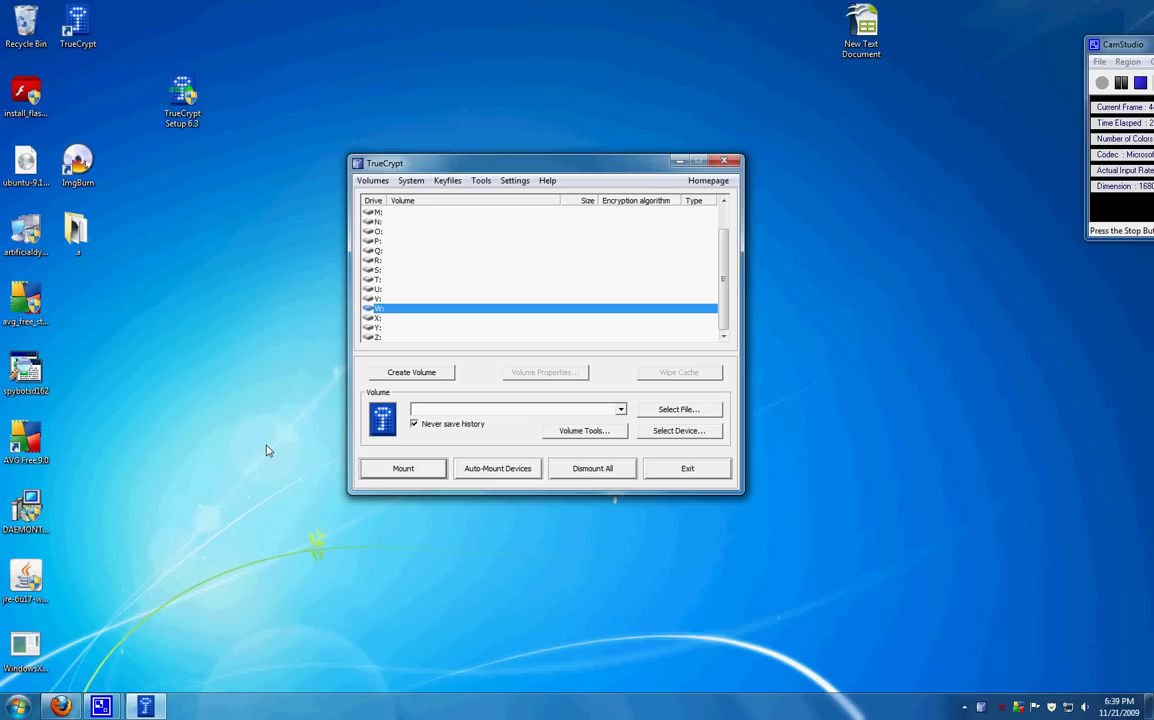
right_click(227, 466)
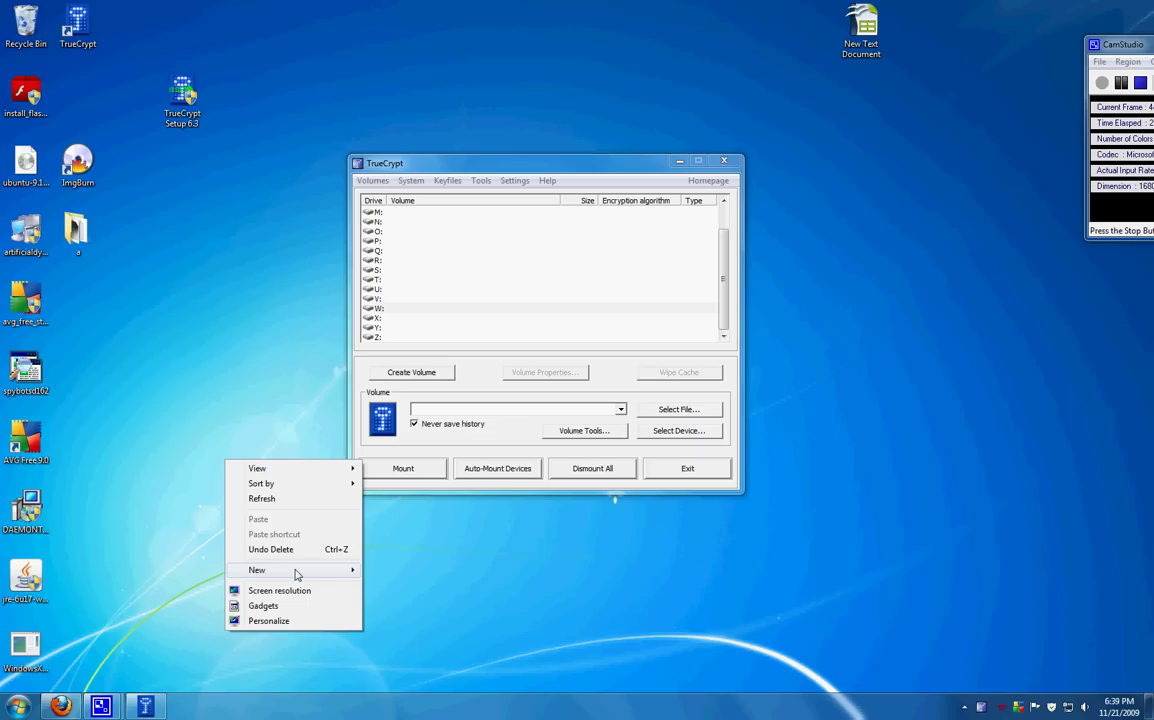
mouse_move(331, 575)
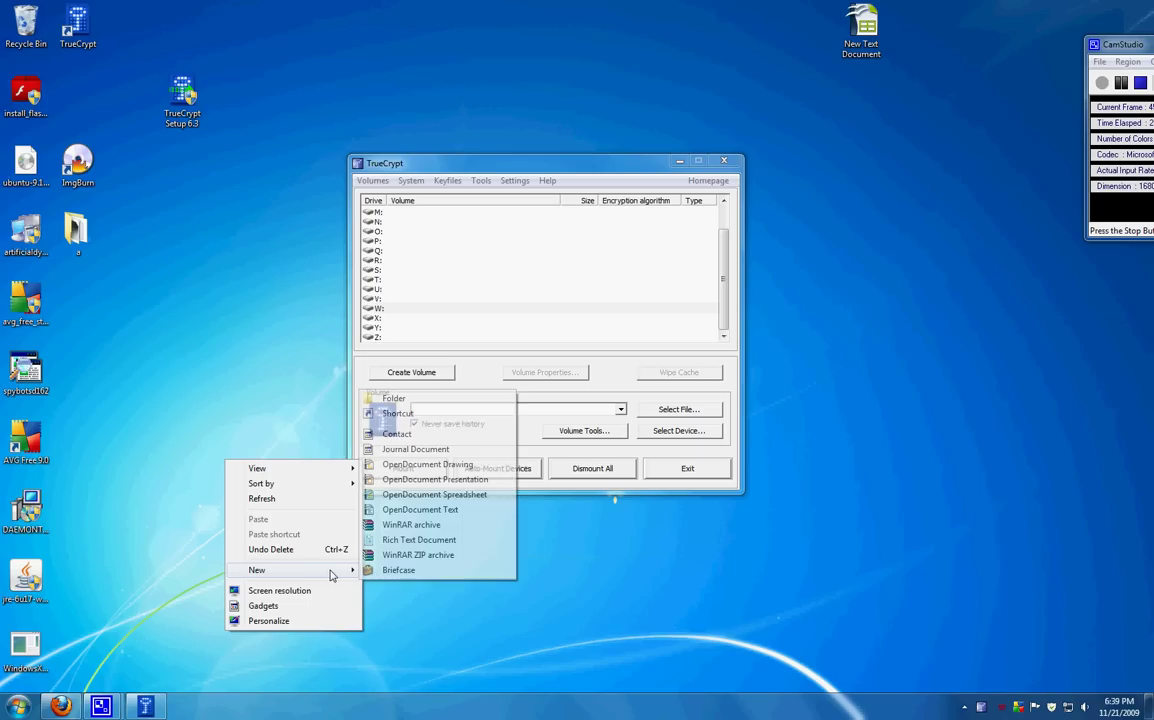
click(420, 547)
key(Return)
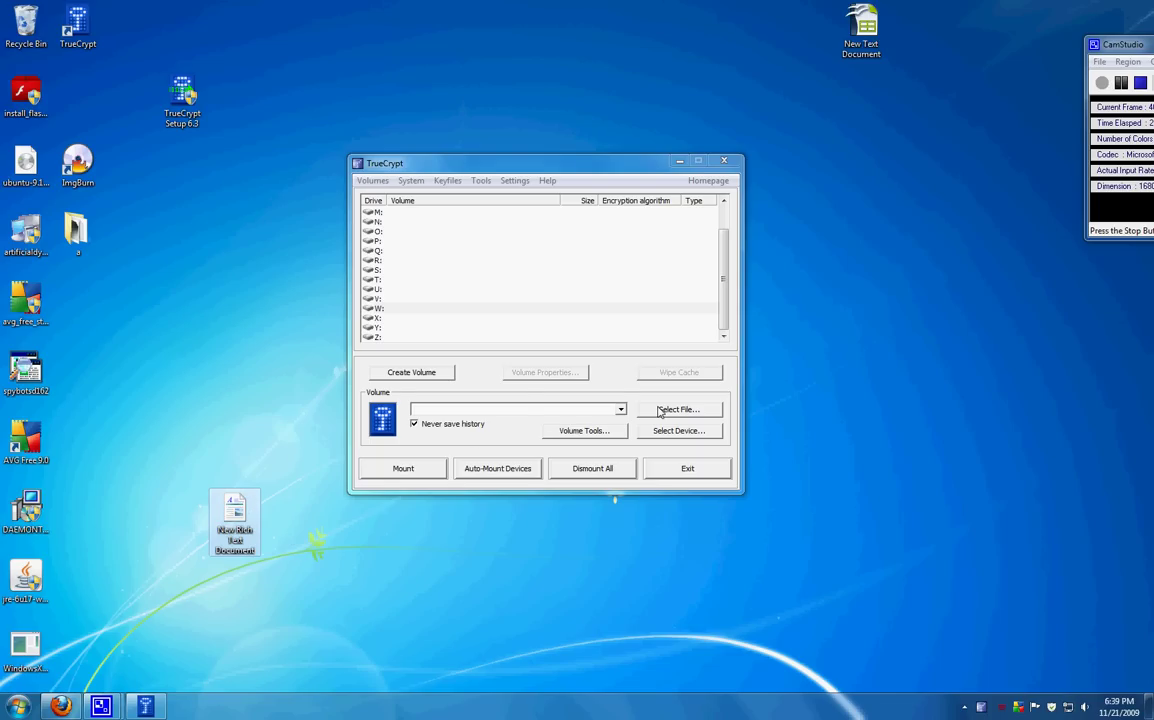
Step: Start creating a TrueCrypt volume as an encrypted file container of the standard volume type
click(406, 373)
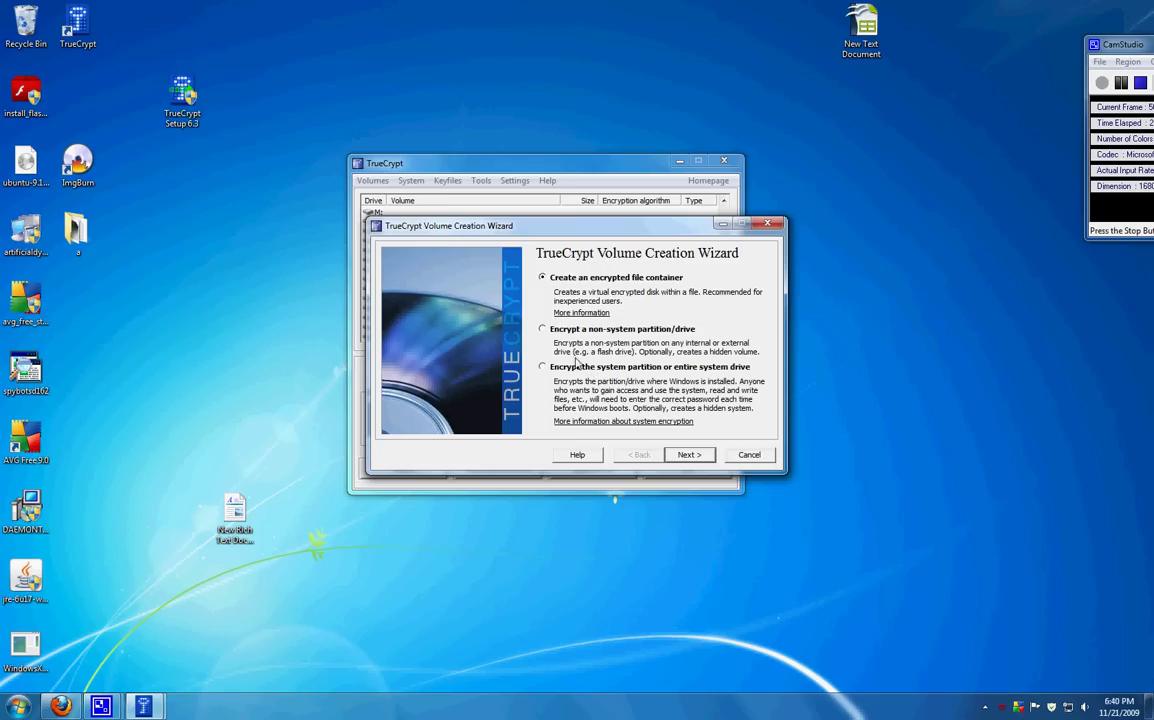
click(689, 456)
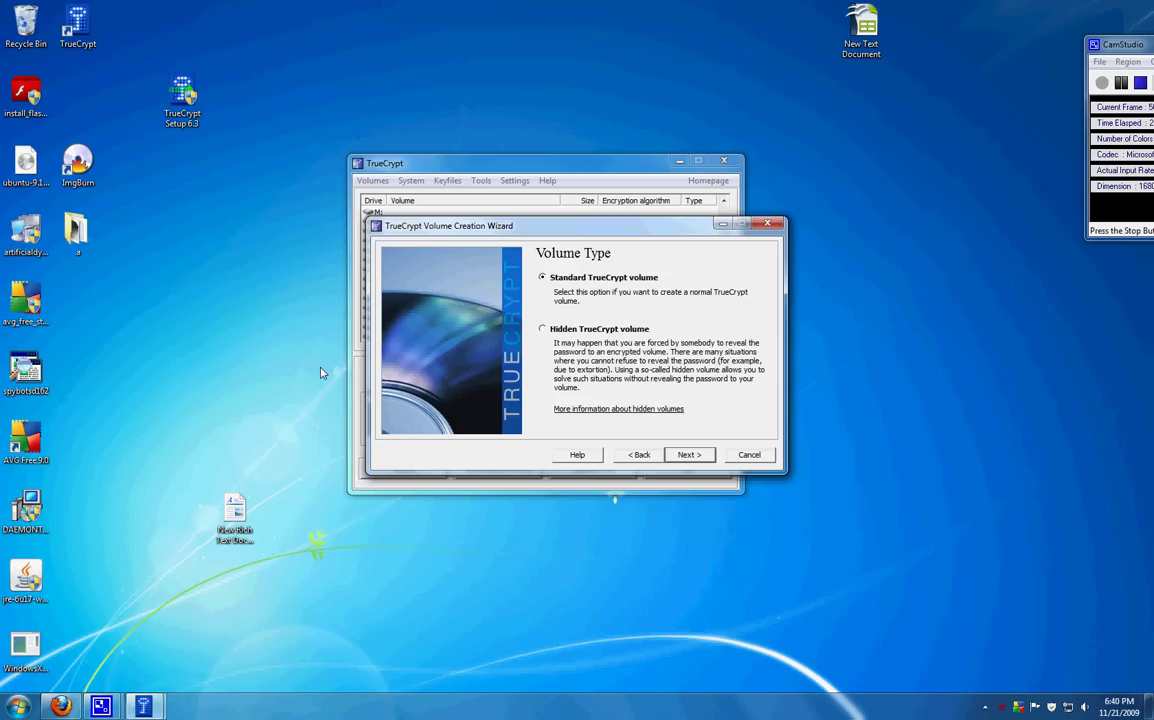
click(686, 456)
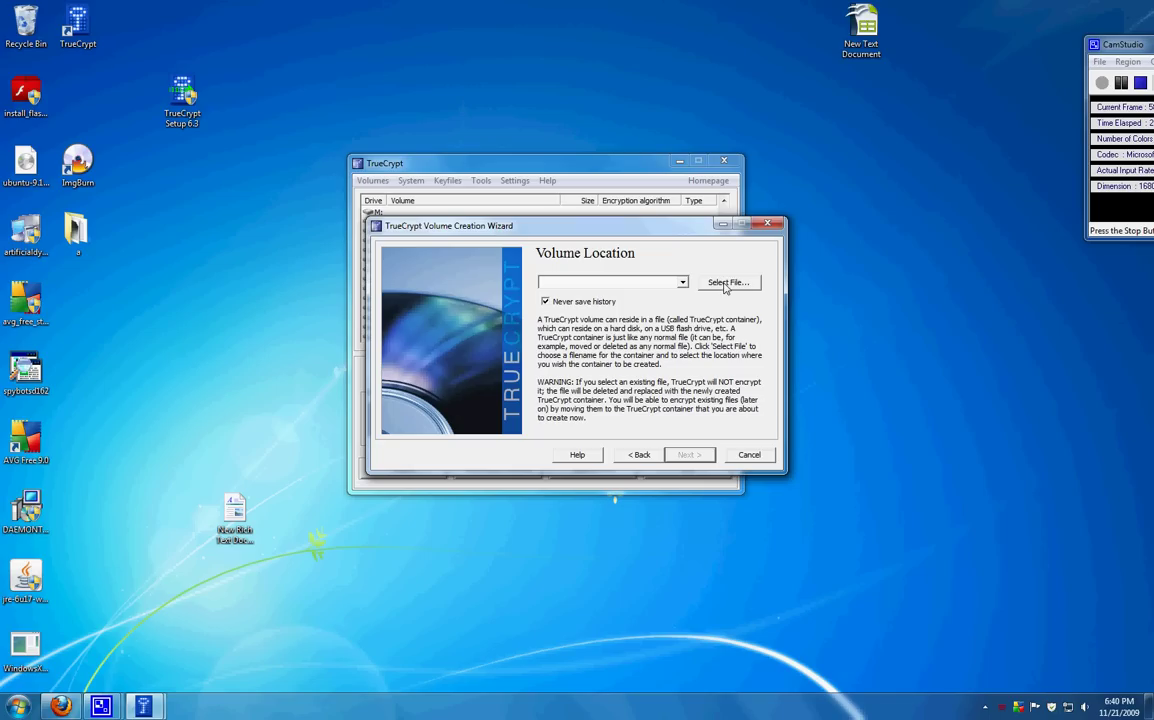
Step: Choose New Rich Text Document on the Desktop as the volume location and agree to replace the existing file
click(725, 285)
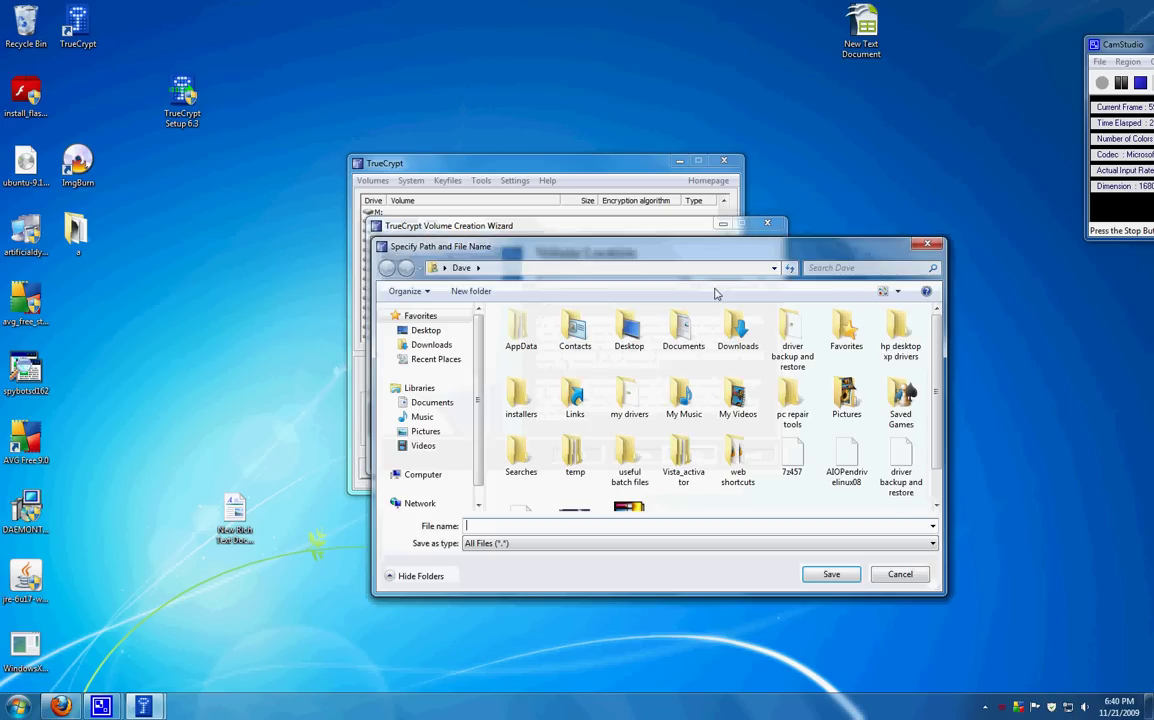
click(432, 331)
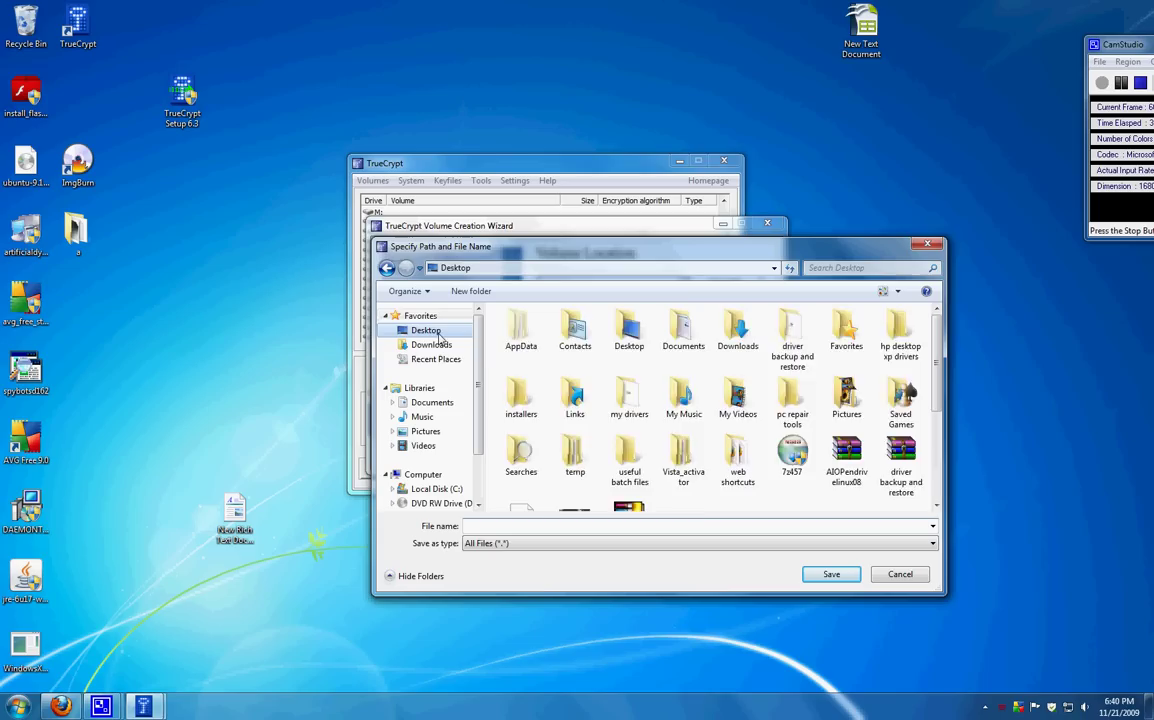
drag(931, 373, 935, 495)
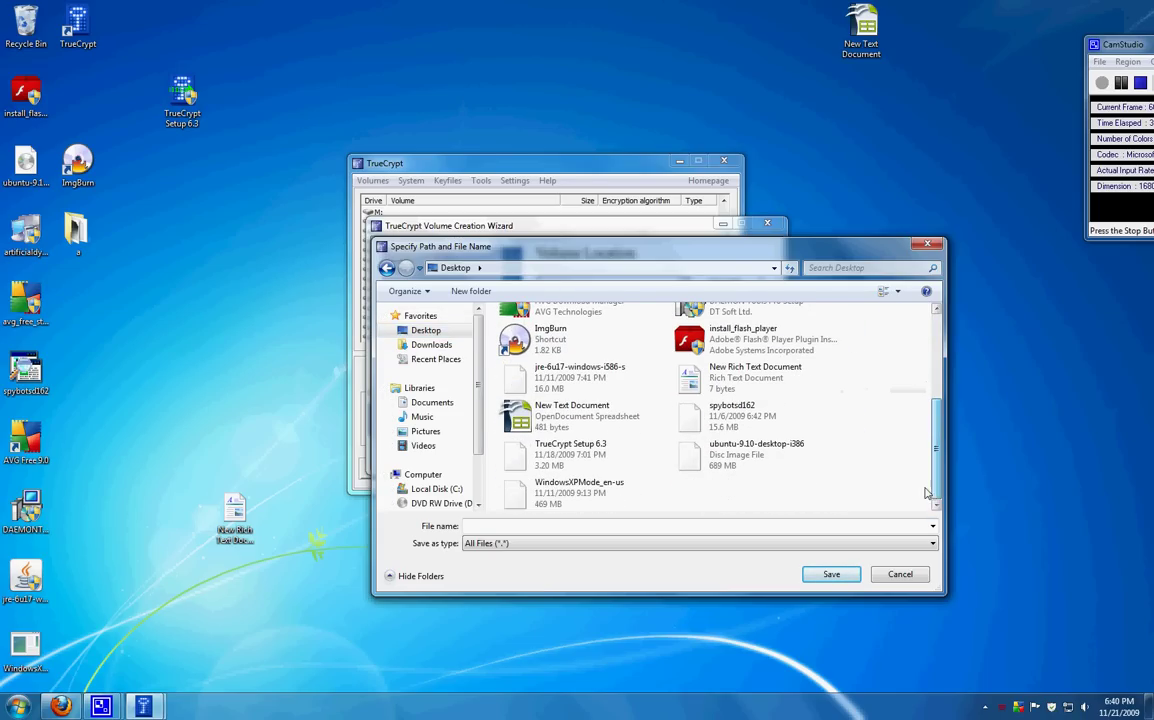
click(755, 372)
click(838, 577)
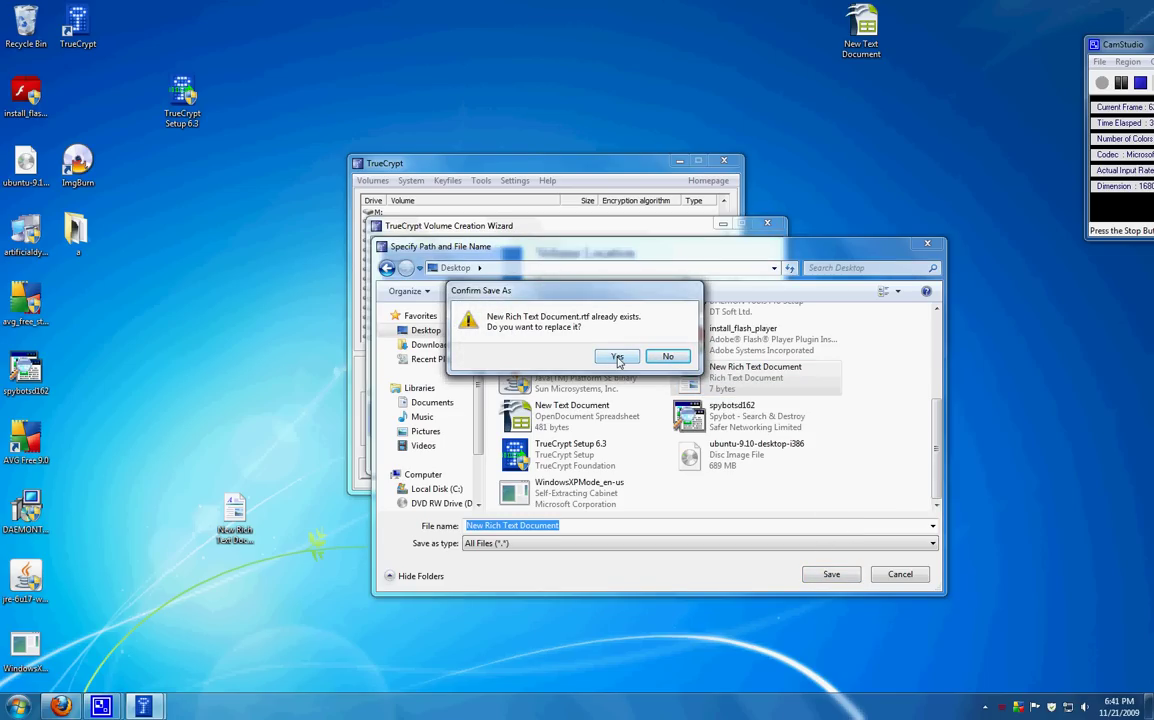
click(617, 358)
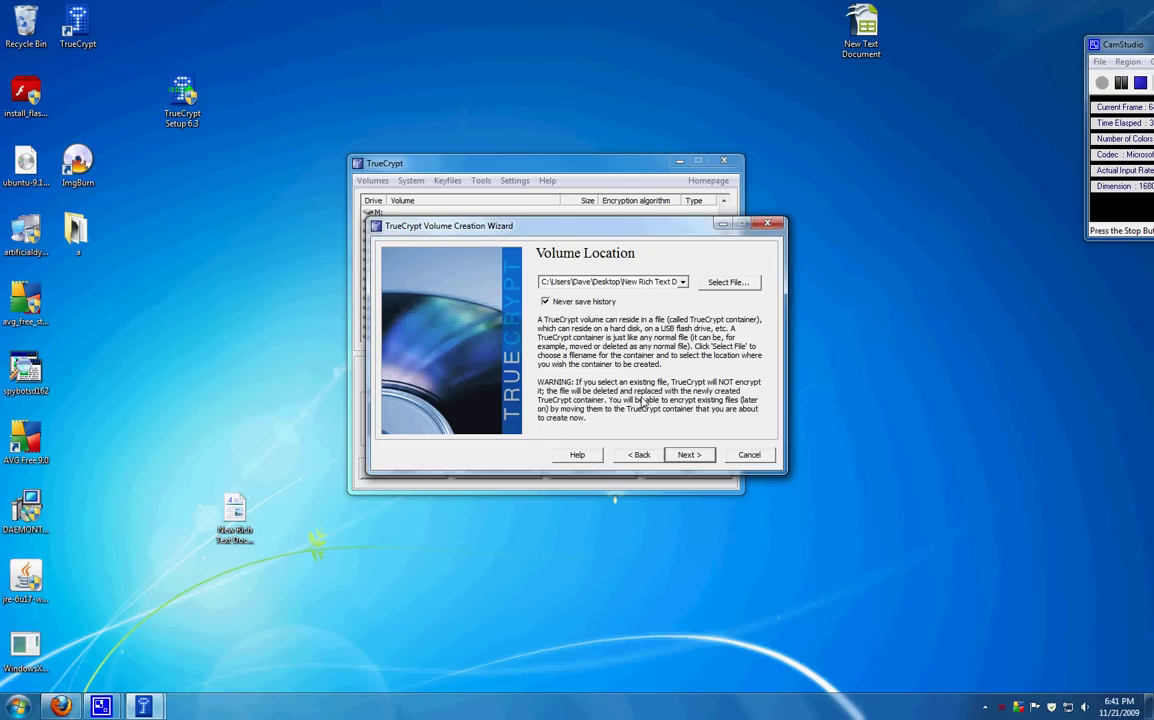
Step: Agree to use the container's .rtf file extension and keep AES as encryption algorithm and RIPEMD-160 as hash algorithm
click(690, 455)
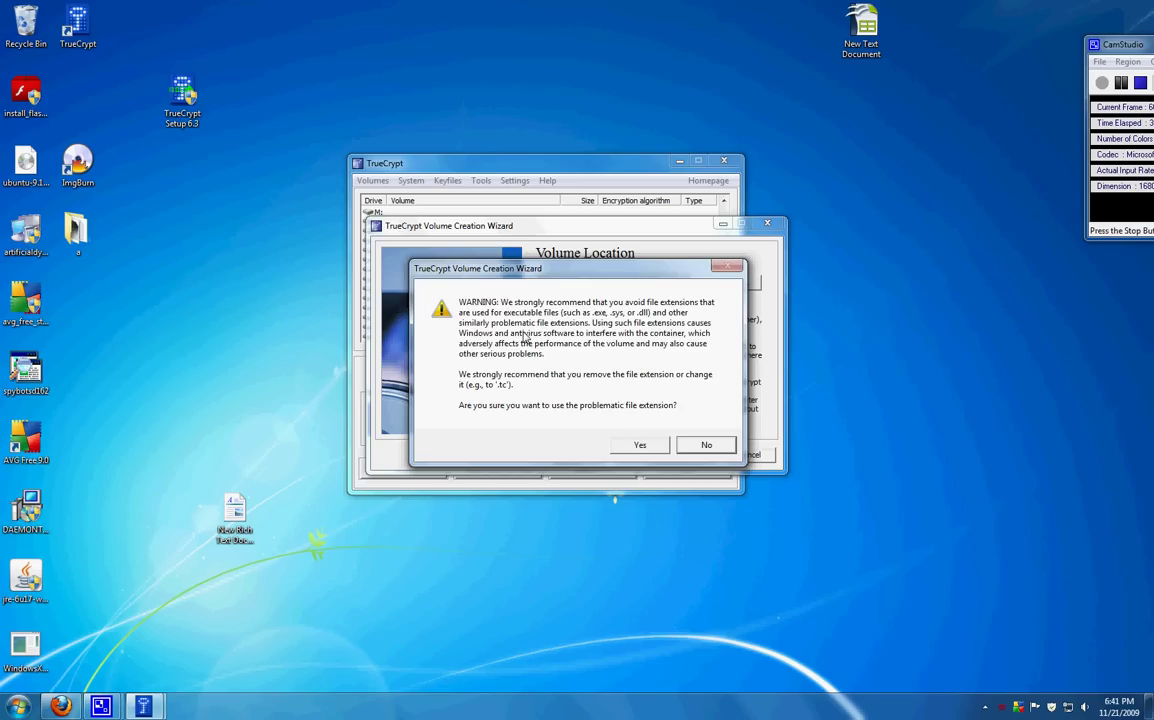
click(639, 448)
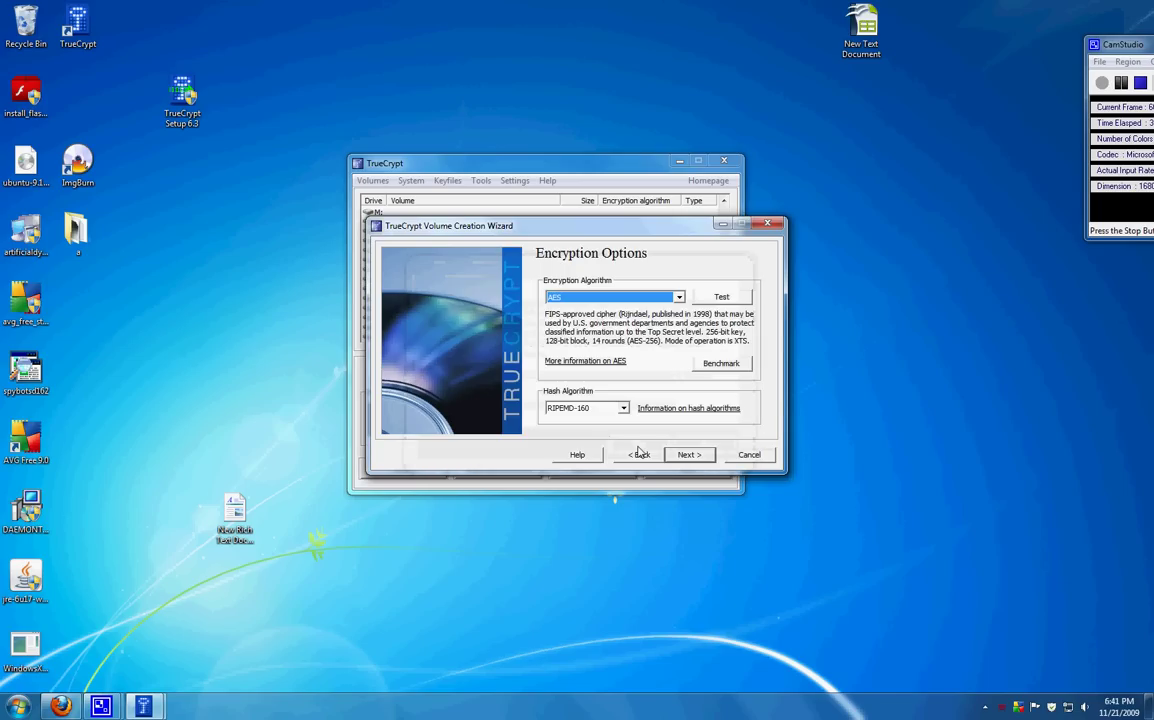
click(642, 300)
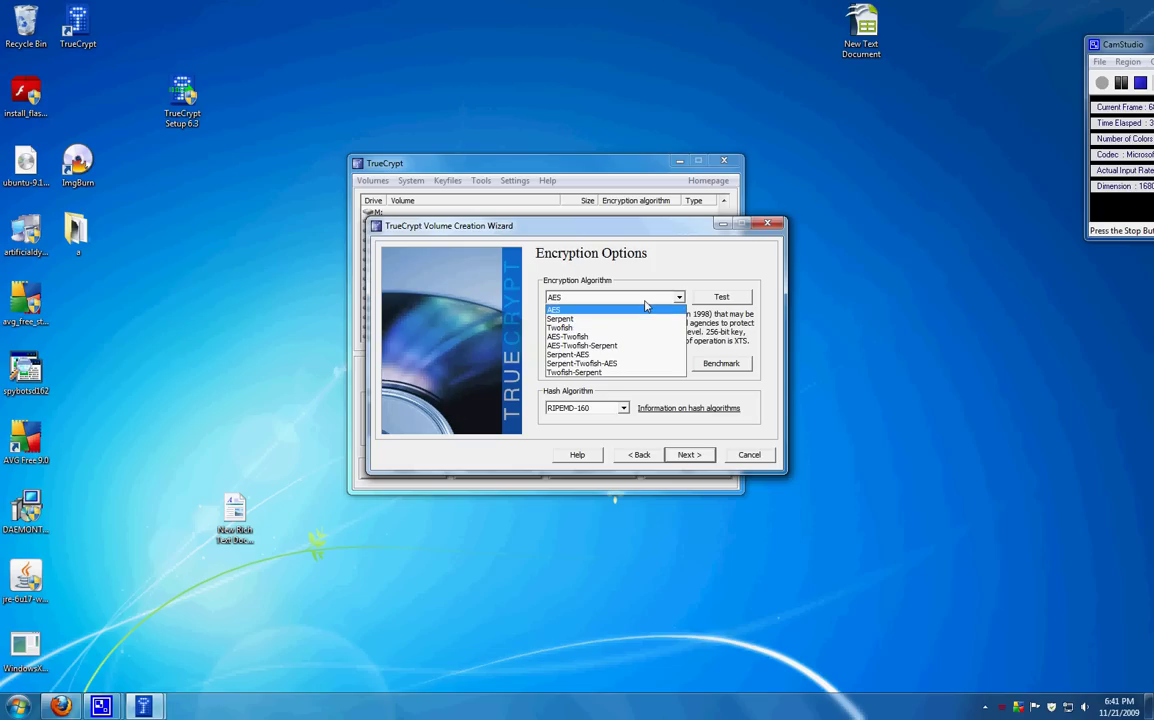
click(645, 308)
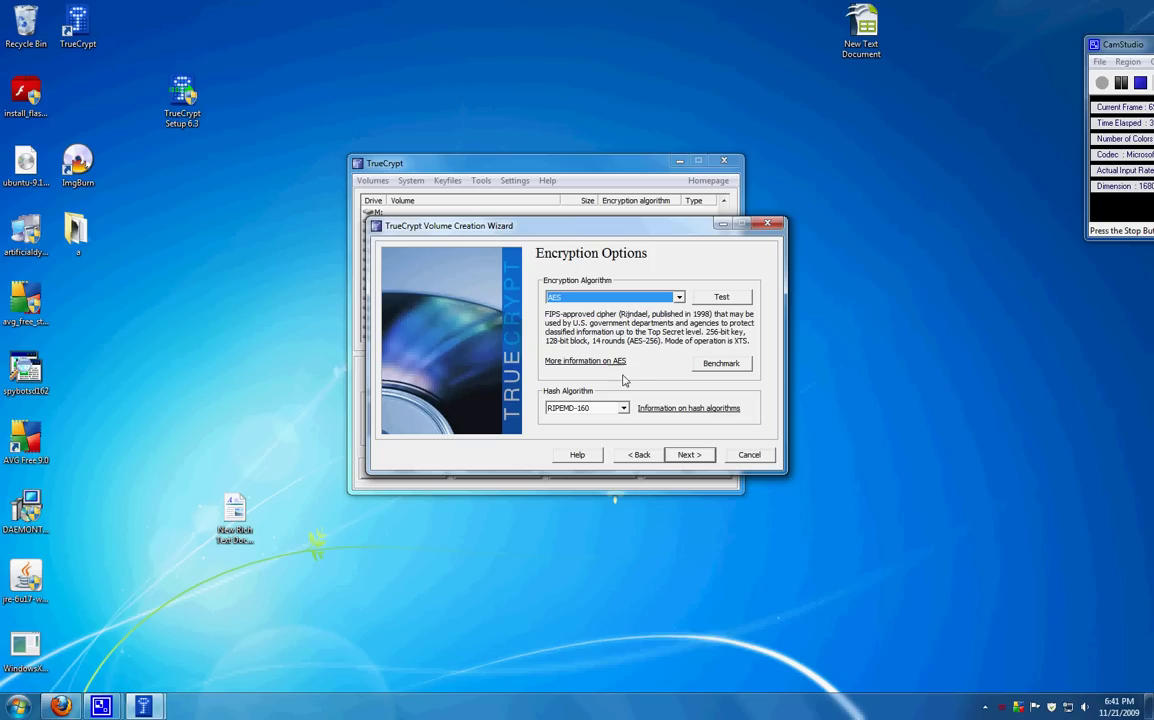
click(605, 409)
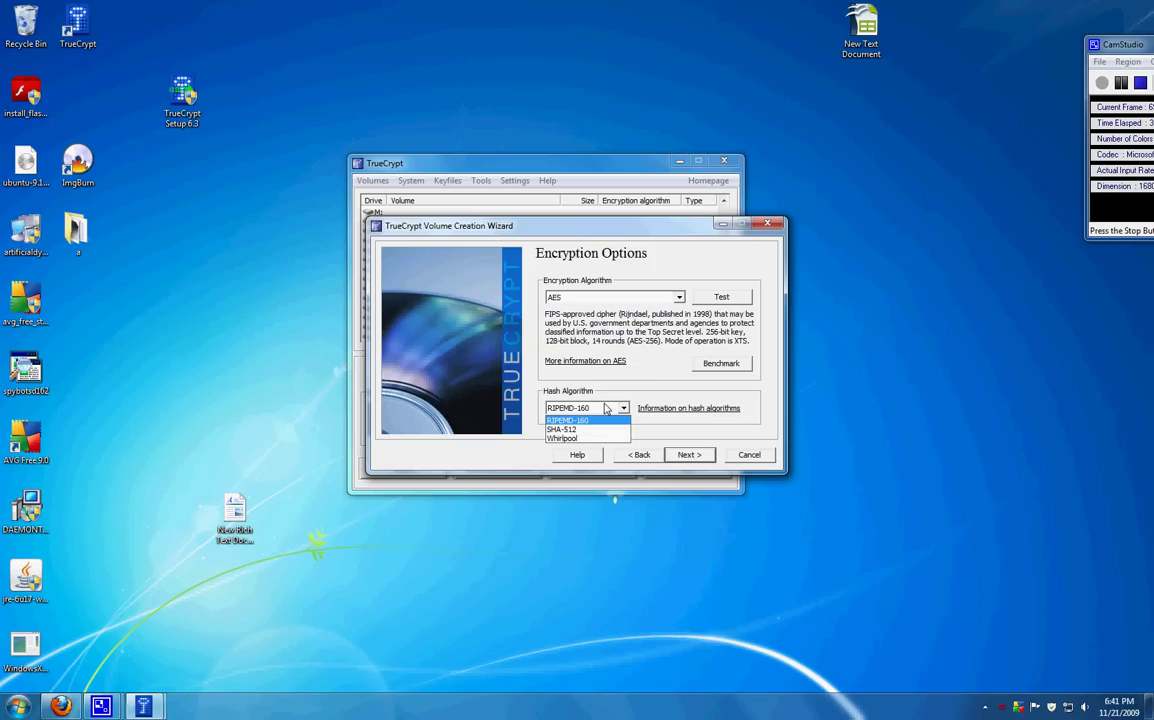
click(605, 409)
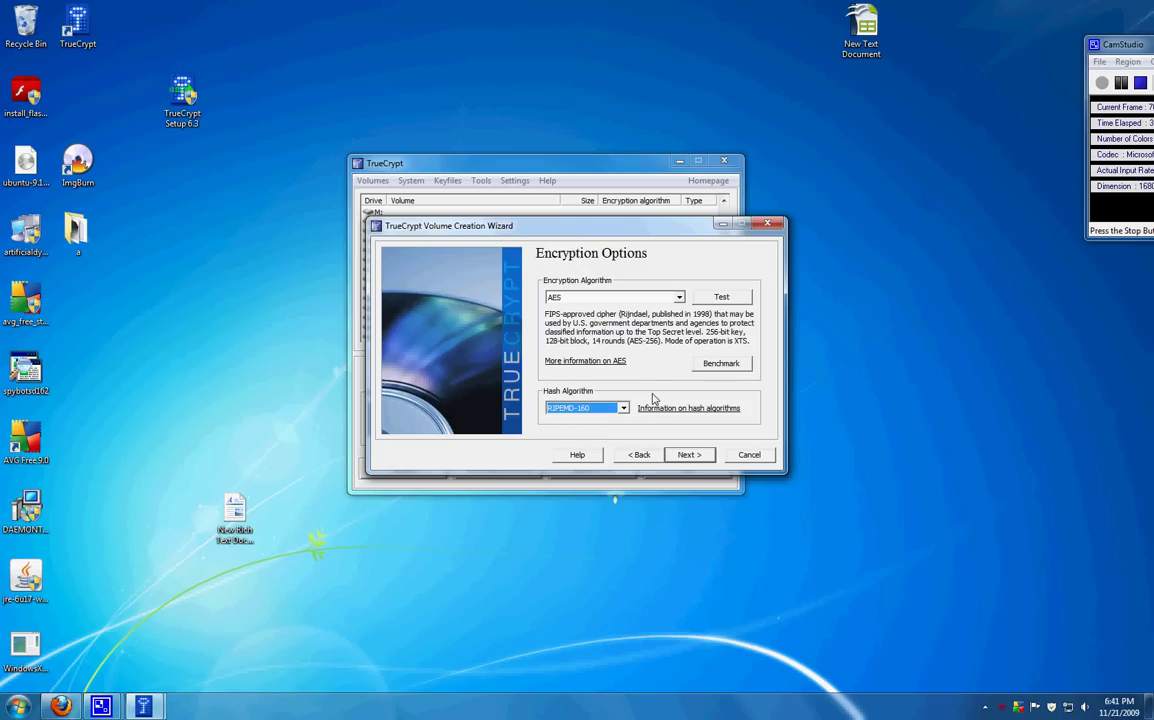
click(692, 460)
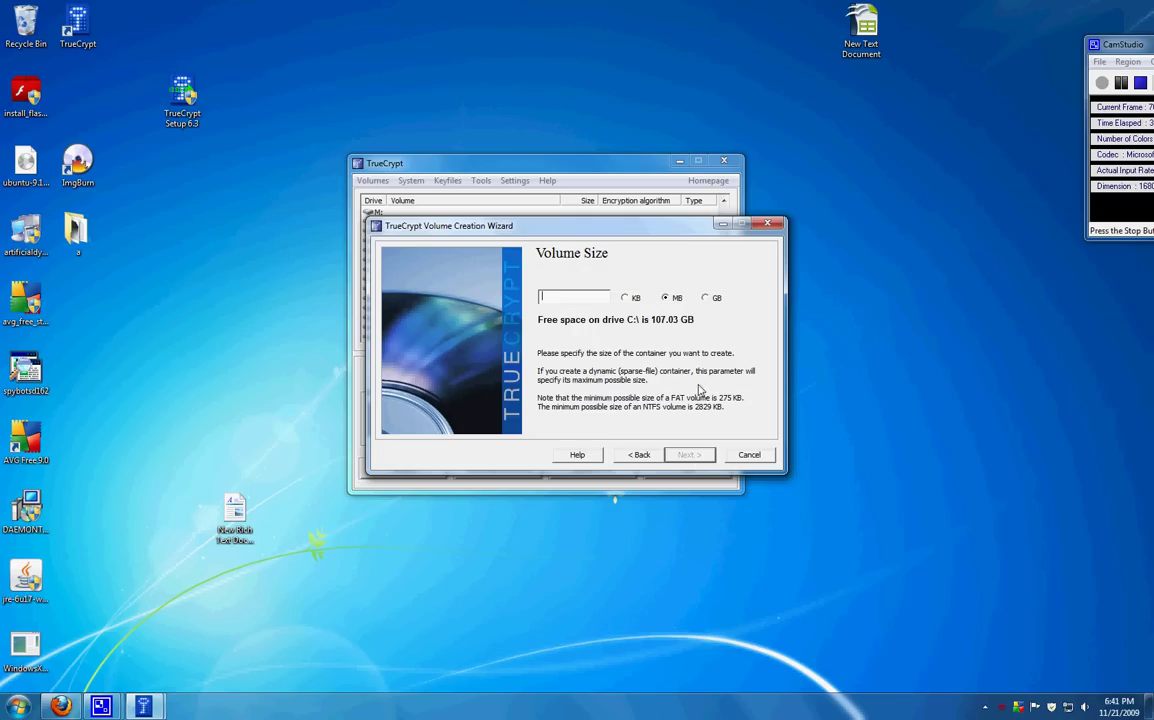
Step: Set the size of the container to 1 GB and continue to the volume password
click(705, 297)
text(1)
click(688, 456)
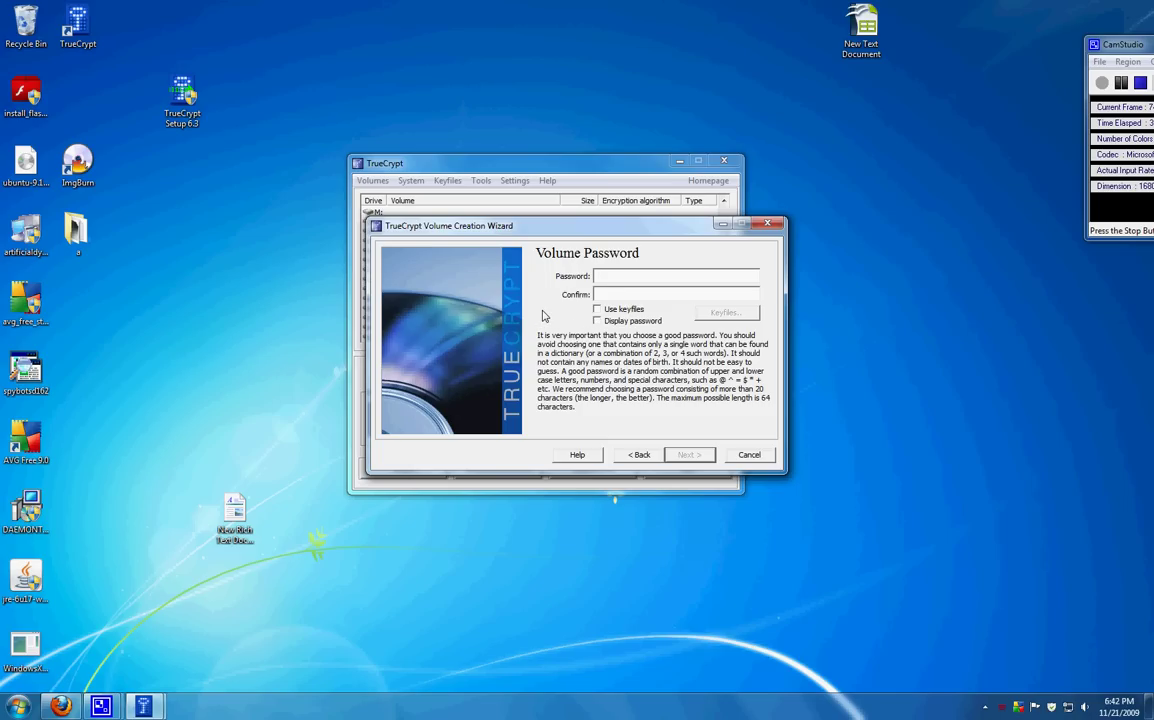
Step: Enter and confirm the volume password, and agree to use a short password
text(********)
click(688, 456)
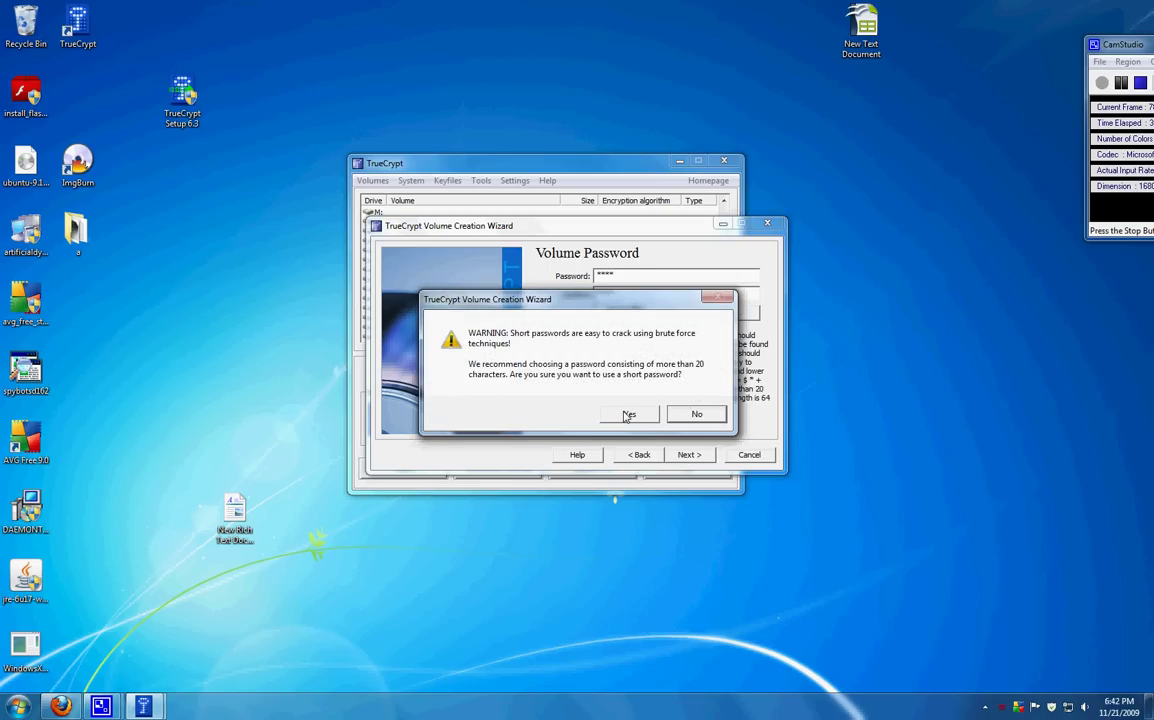
click(627, 415)
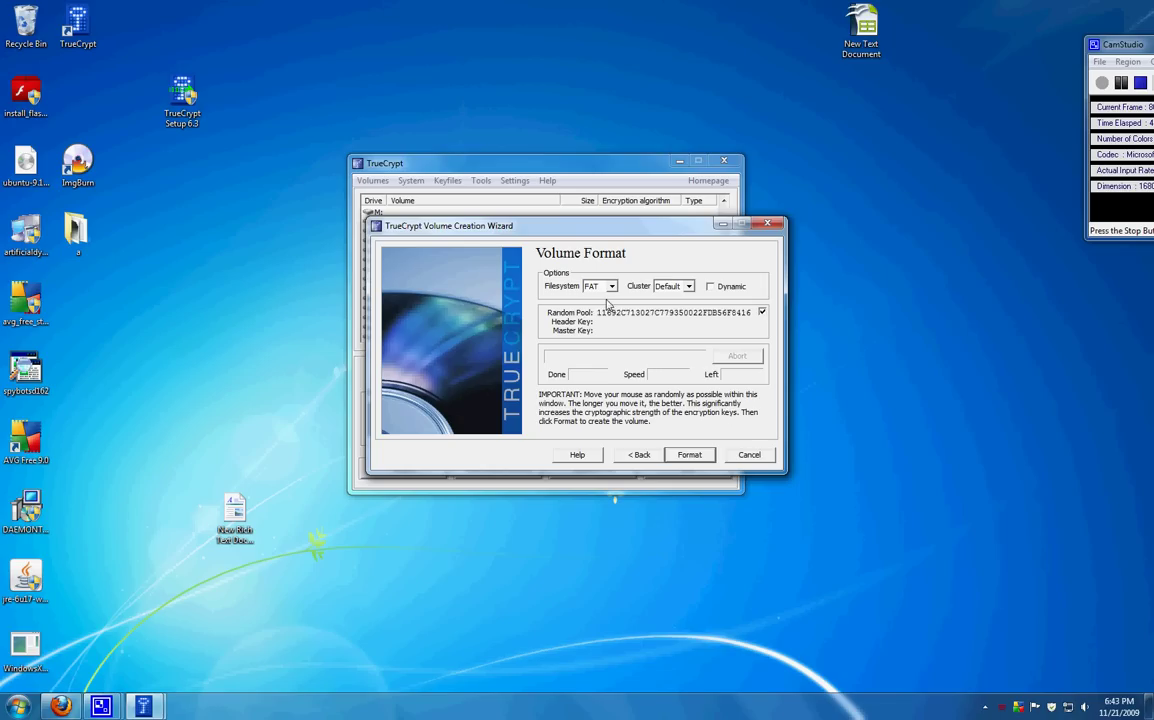
Step: Format the volume with the FAT filesystem and default cluster, agree to replace the existing file, and close the creation wizard
click(696, 457)
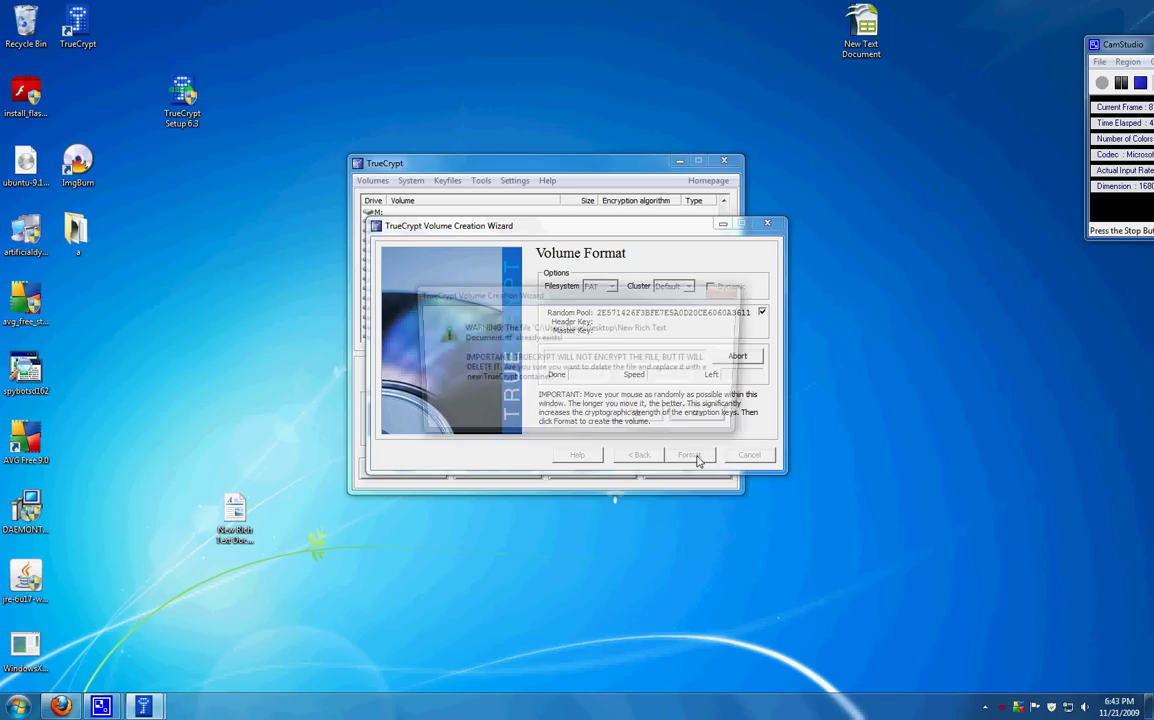
click(642, 421)
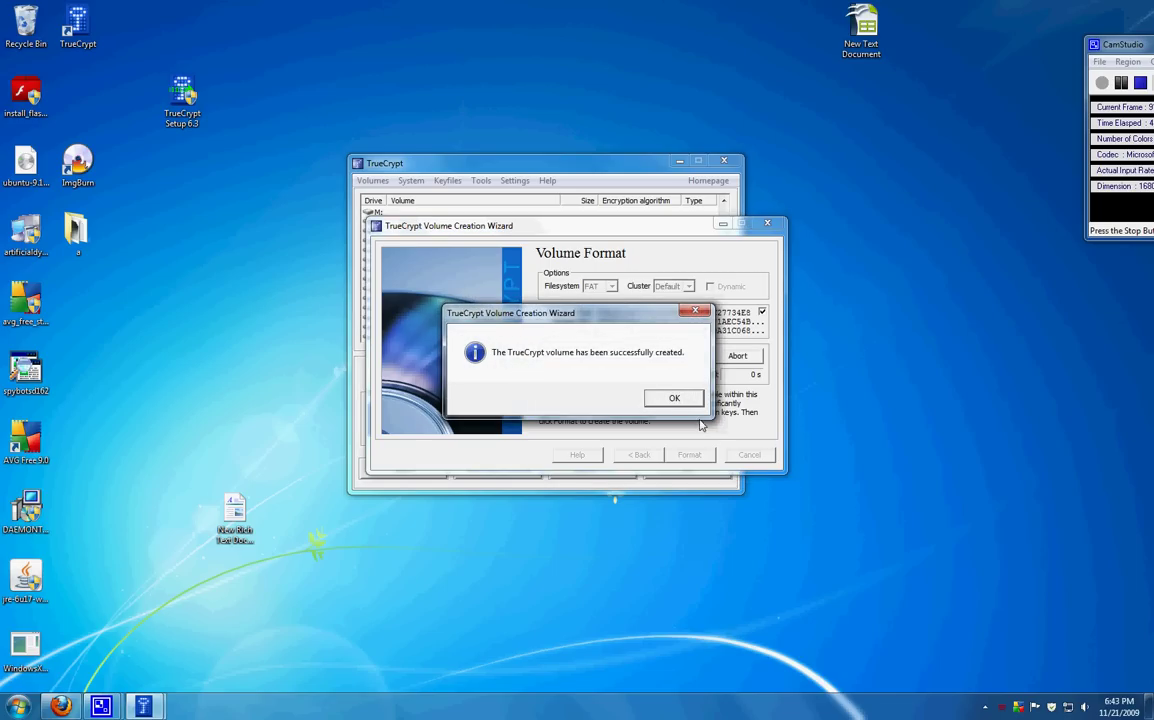
click(674, 400)
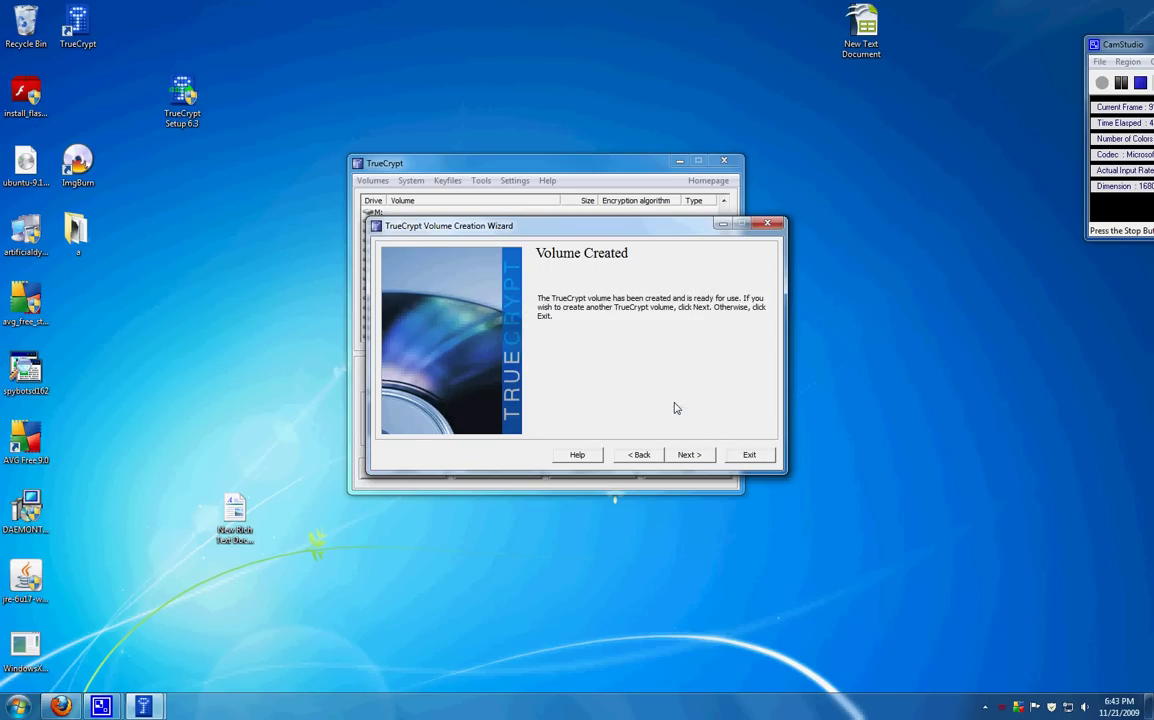
click(777, 228)
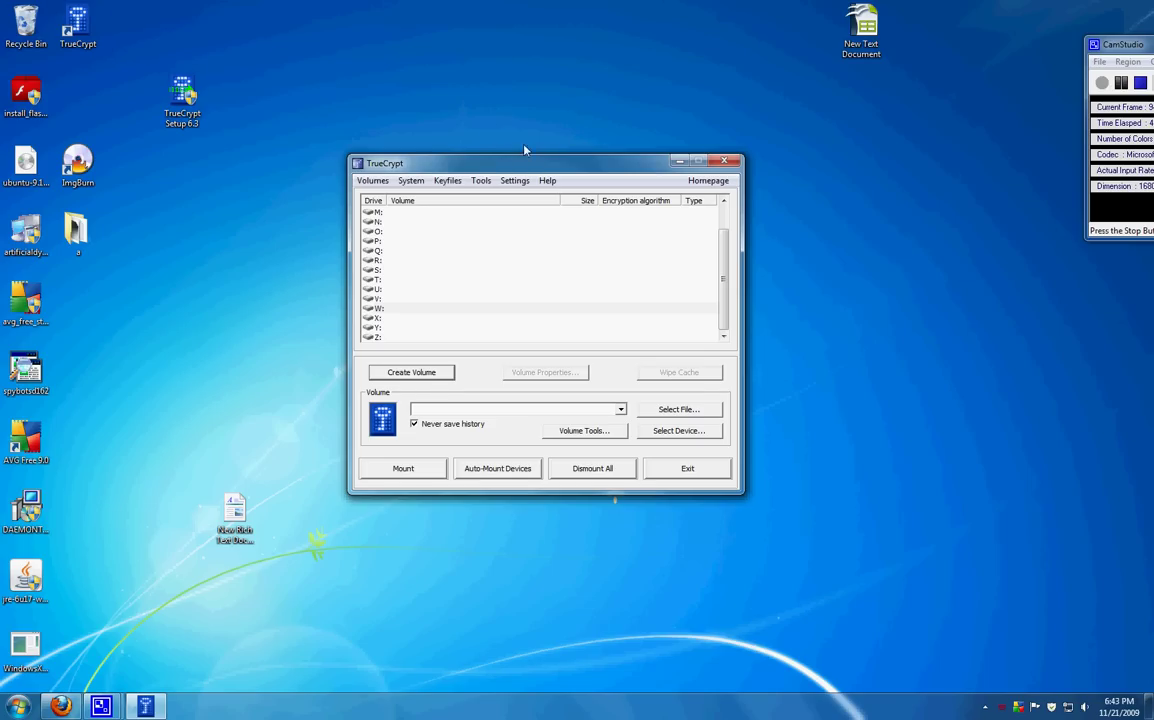
Step: Select drive letter S: and choose New Rich Text Document on the Desktop as the volume file
drag(528, 168, 523, 158)
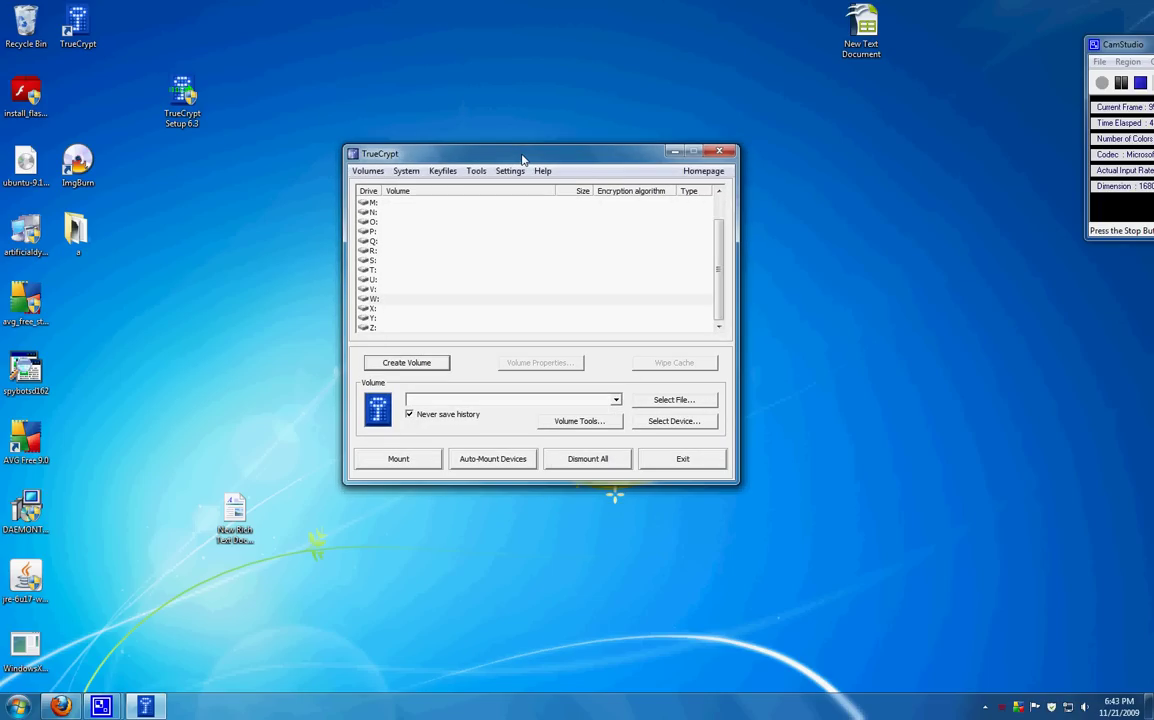
click(373, 261)
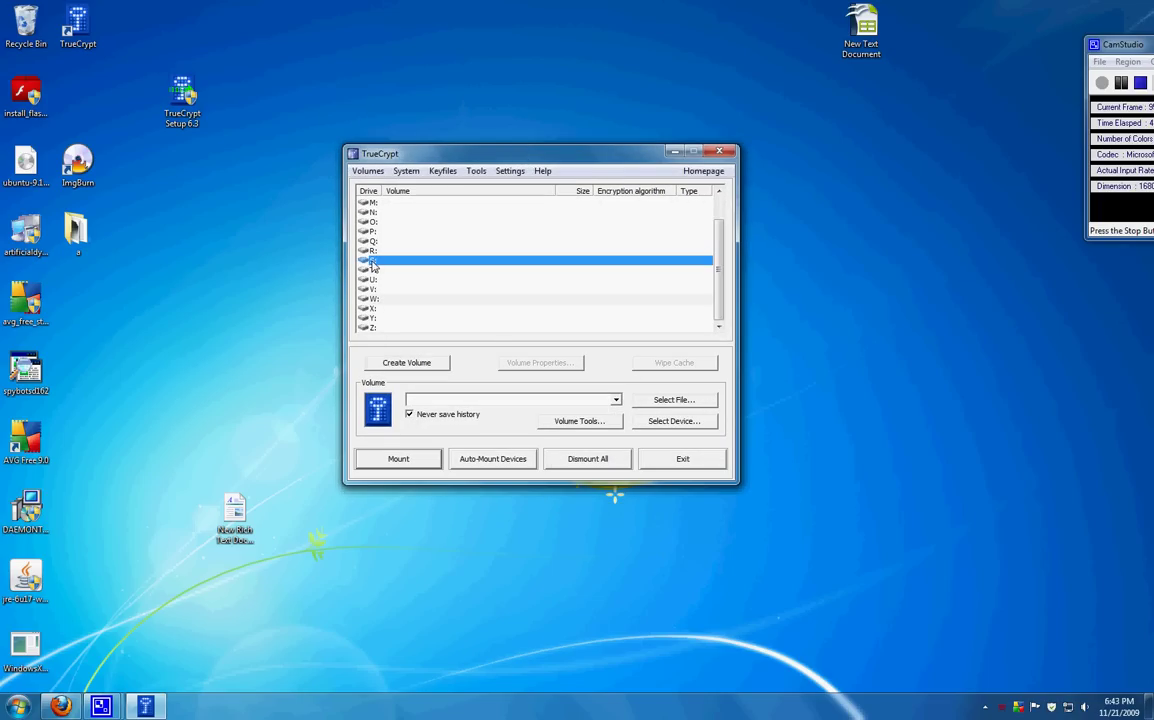
click(666, 401)
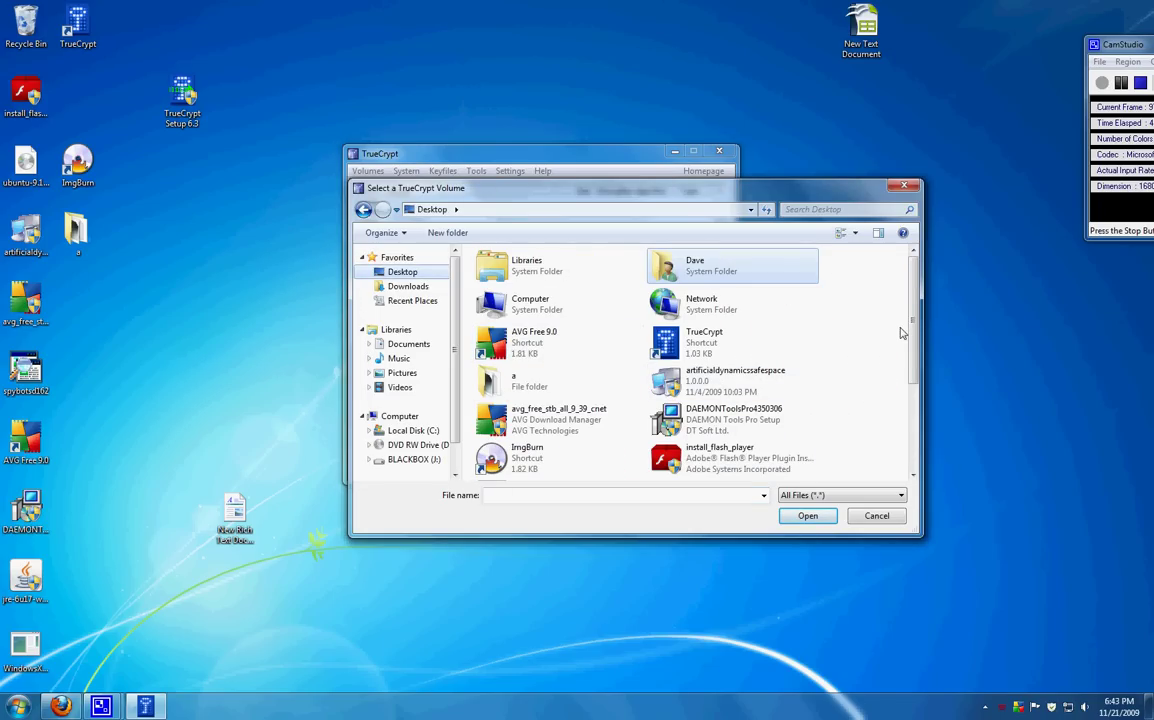
drag(912, 328, 918, 388)
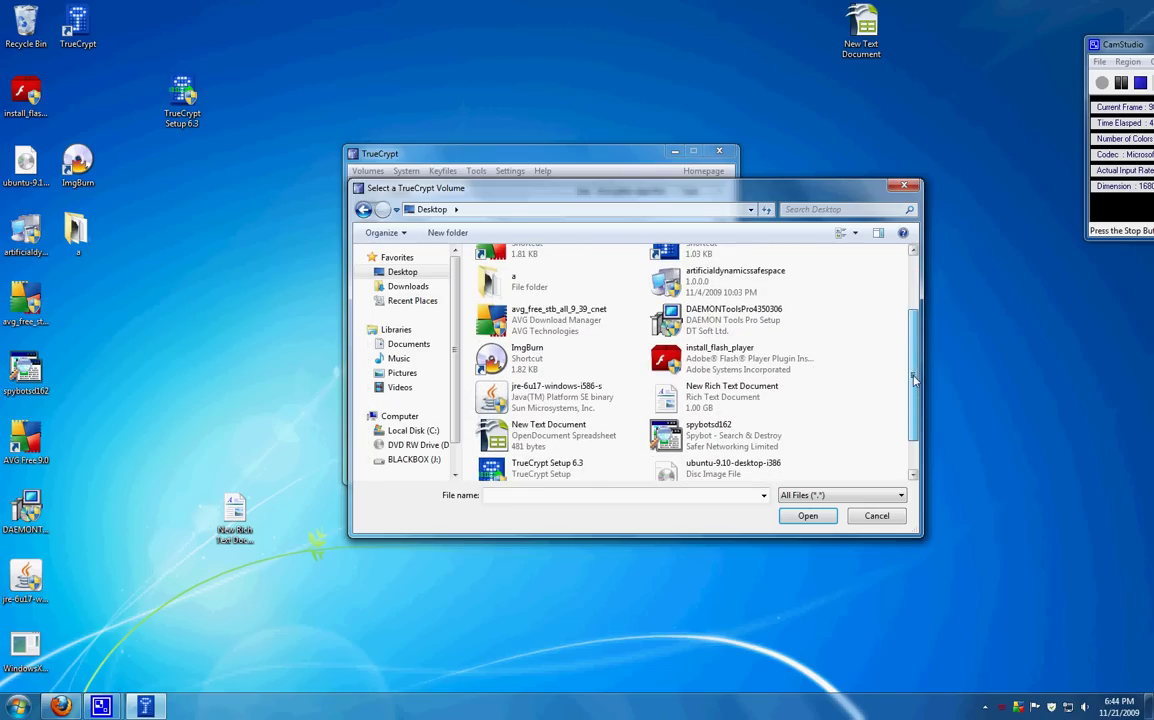
click(774, 396)
click(808, 515)
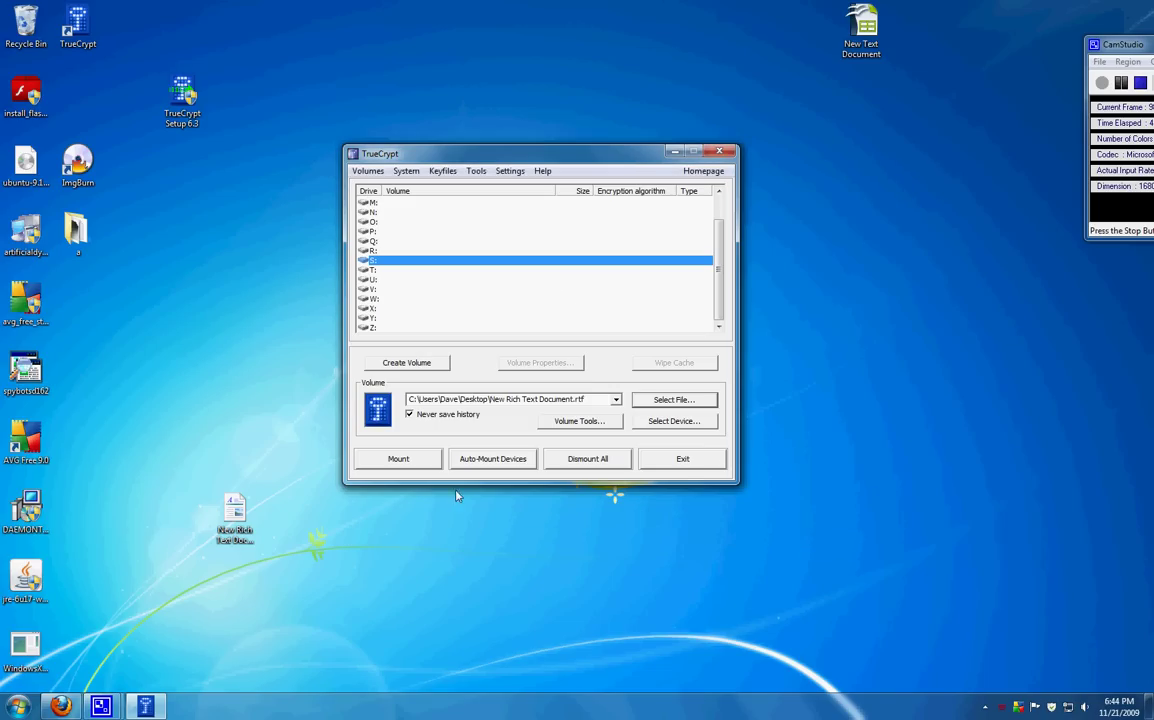
Step: Mount the selected container on drive S: by entering the volume password
click(395, 461)
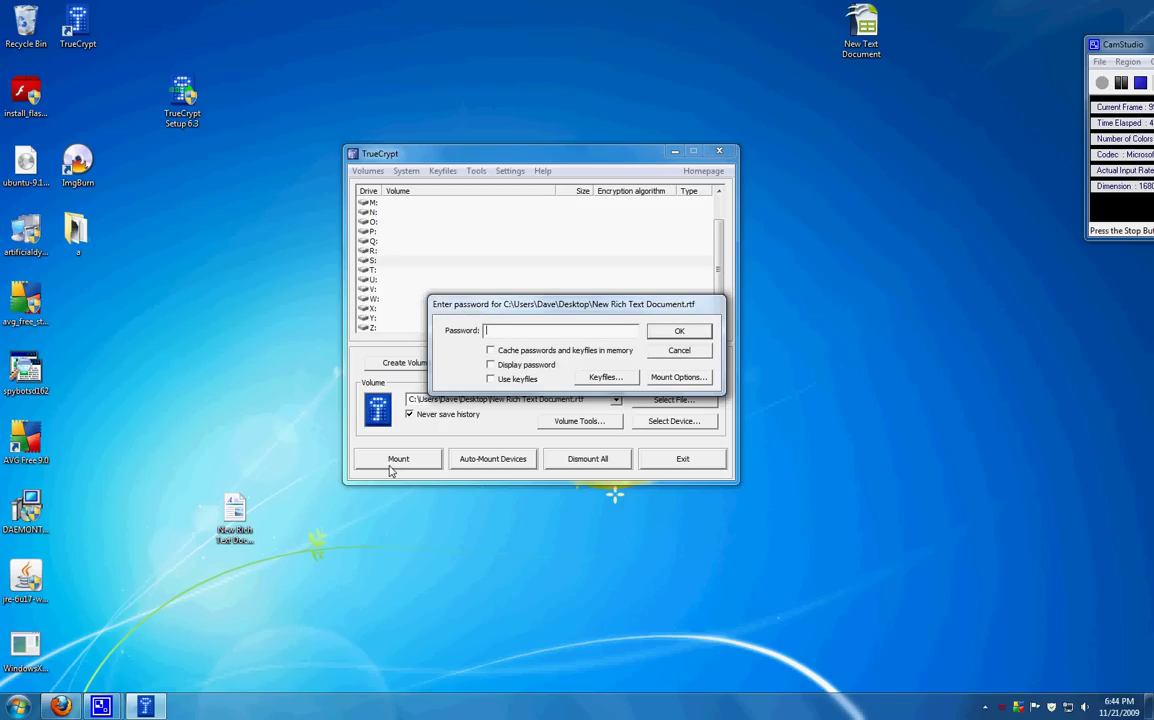
text(****)
key(Return)
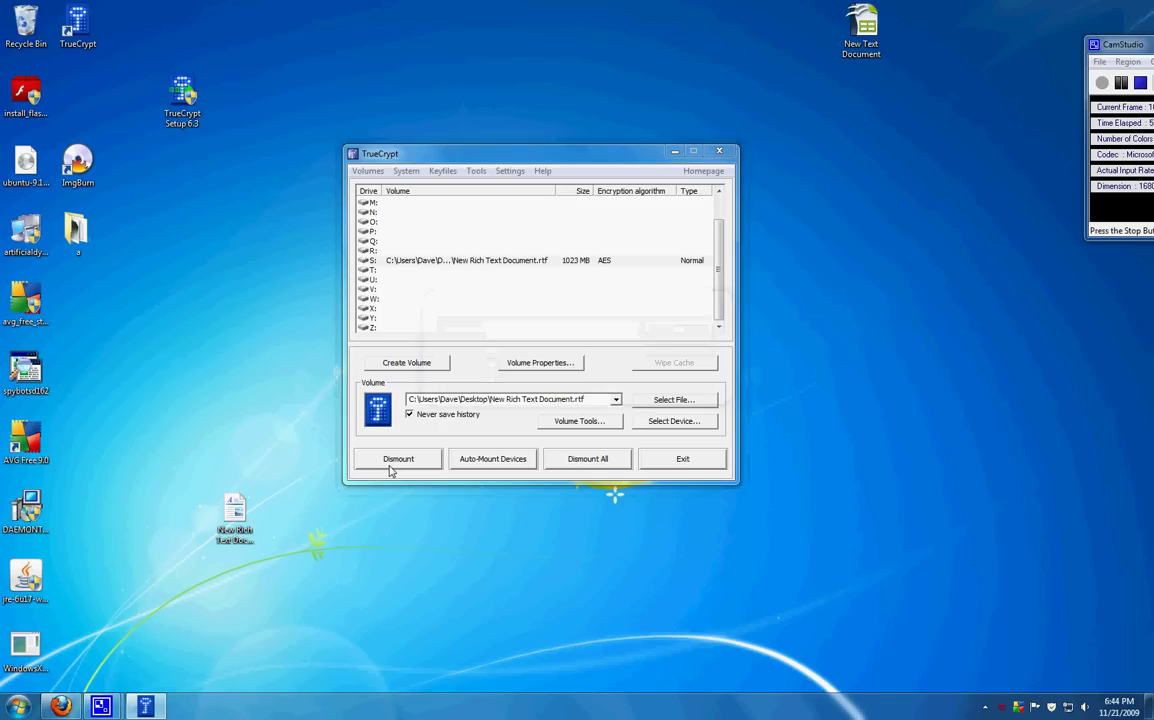
click(702, 430)
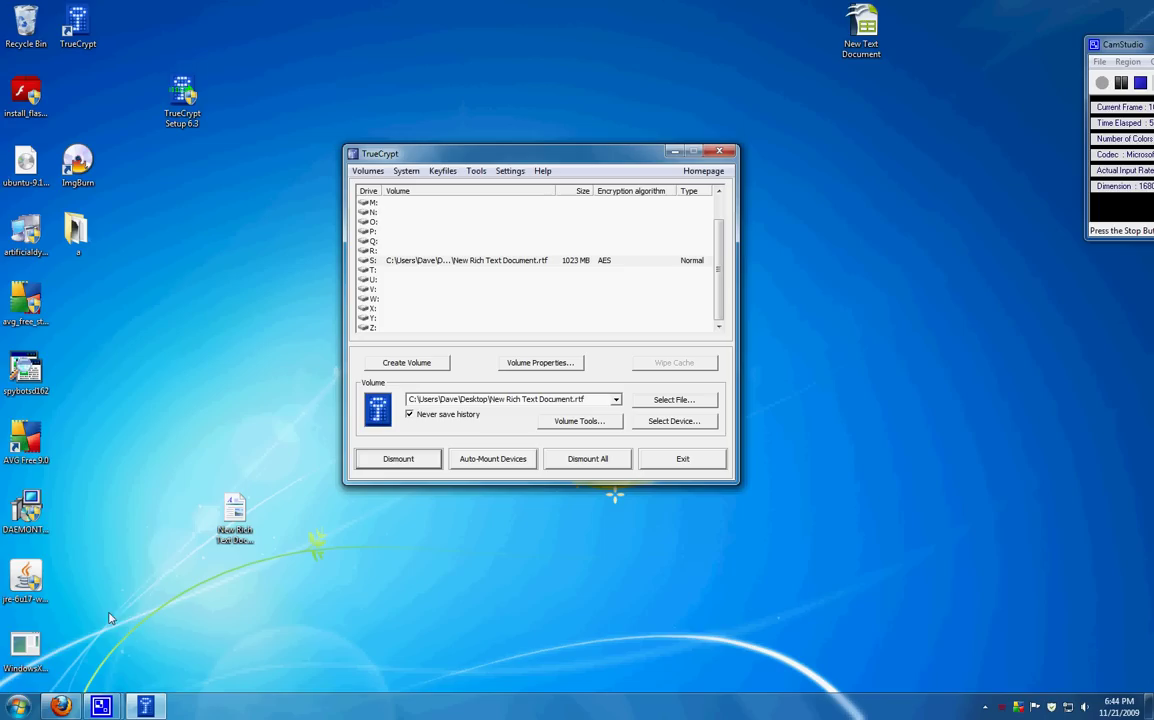
Step: Examine the contents of Local Disk (S:) from the Computer window, then close the drive's window and uncover TrueCrypt
click(16, 706)
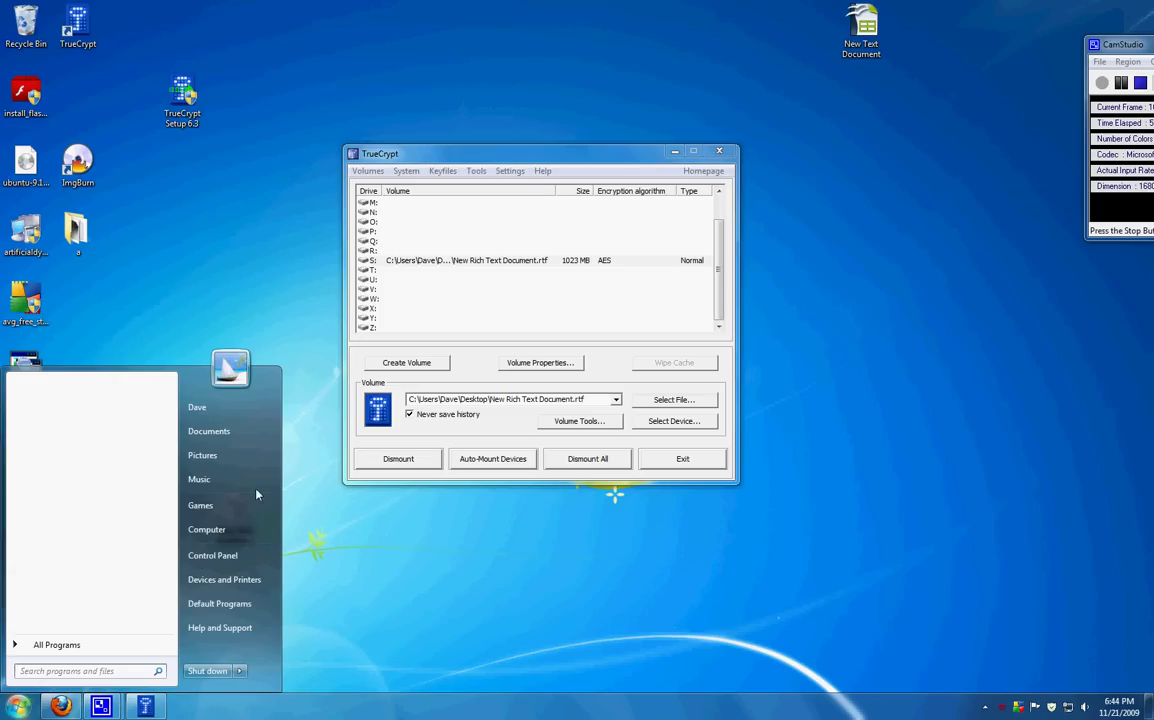
click(246, 530)
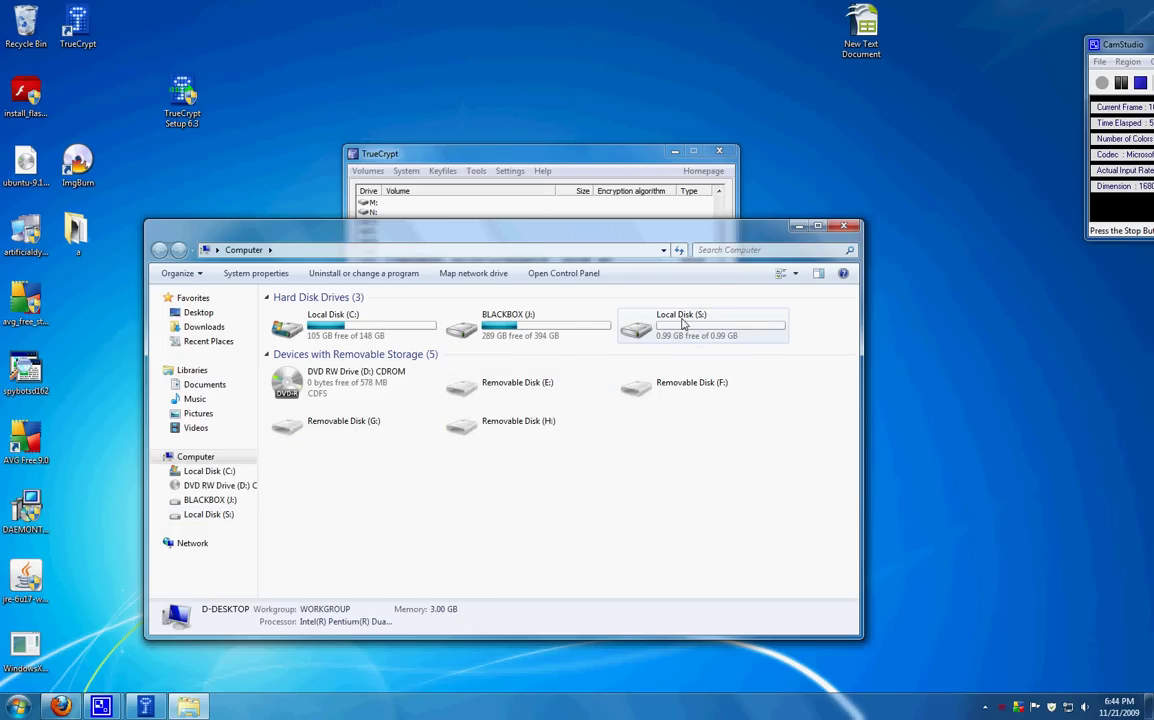
drag(590, 246, 545, 275)
double_click(632, 354)
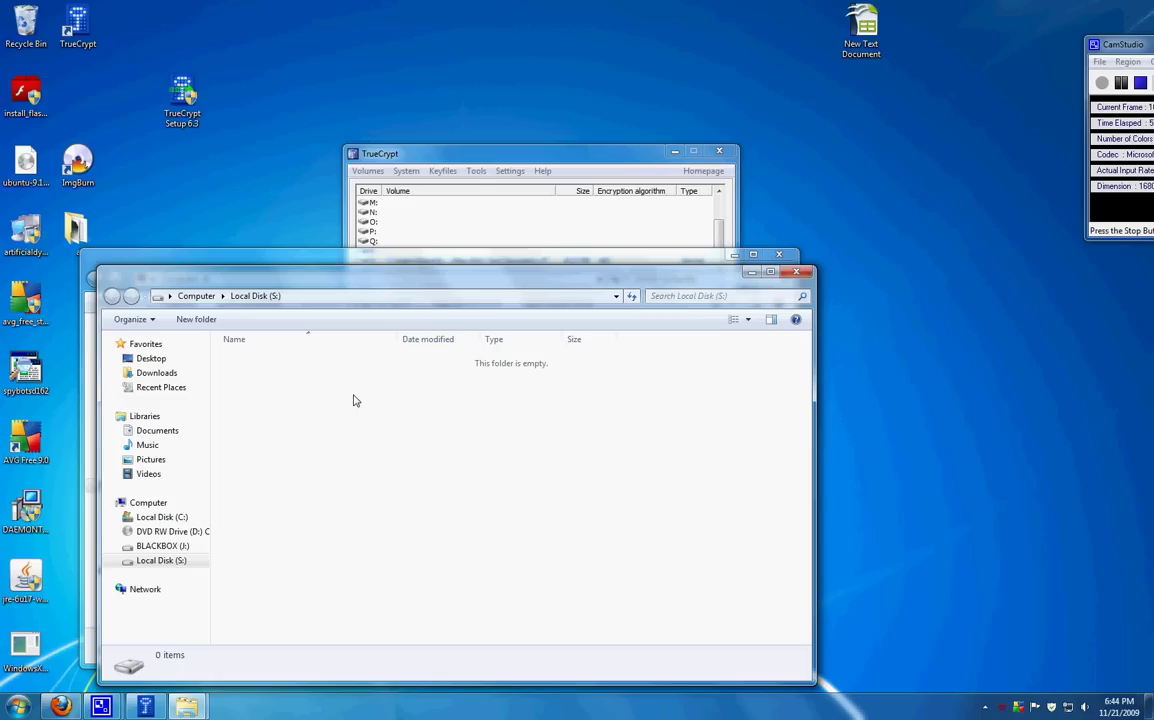
click(803, 277)
drag(679, 261, 657, 485)
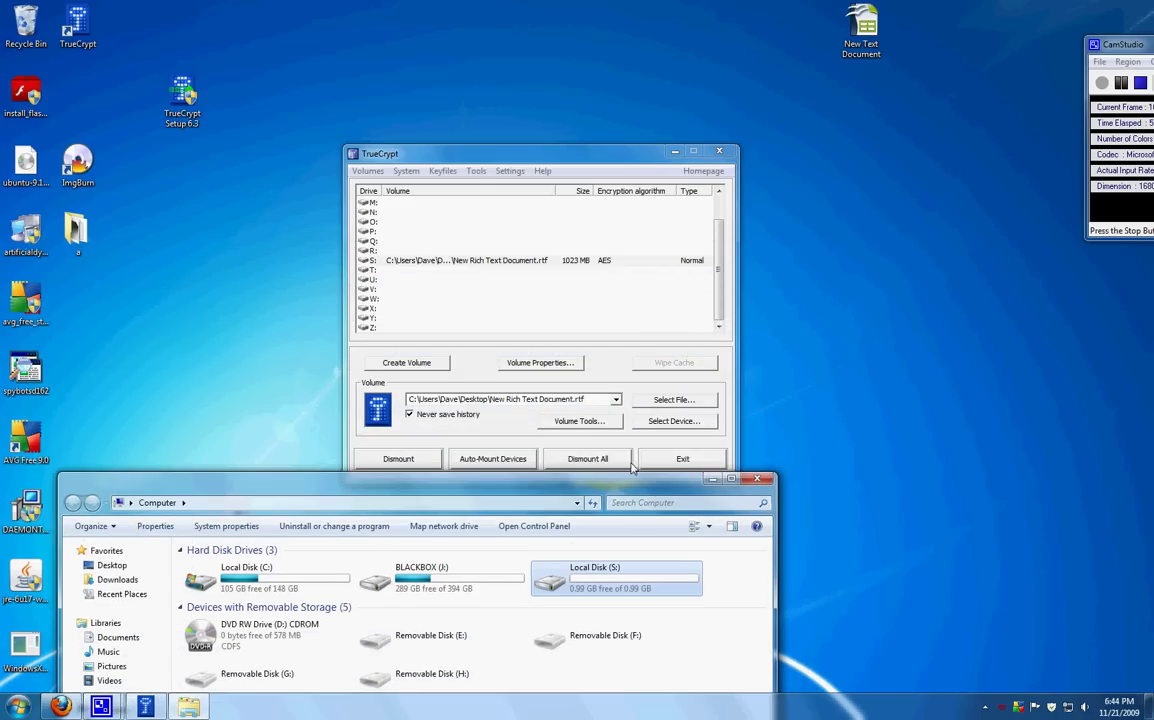
Step: Dismount the volume on drive S:, agreeing to force the dismount, and clear the volume file path
click(378, 460)
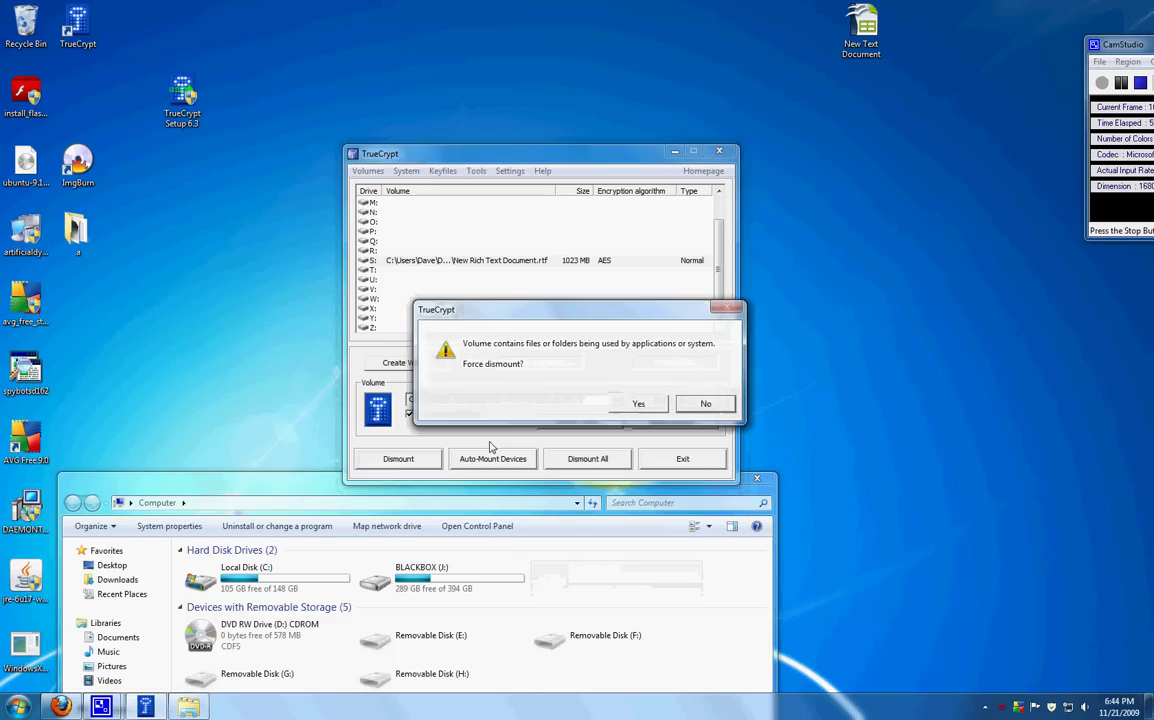
click(639, 405)
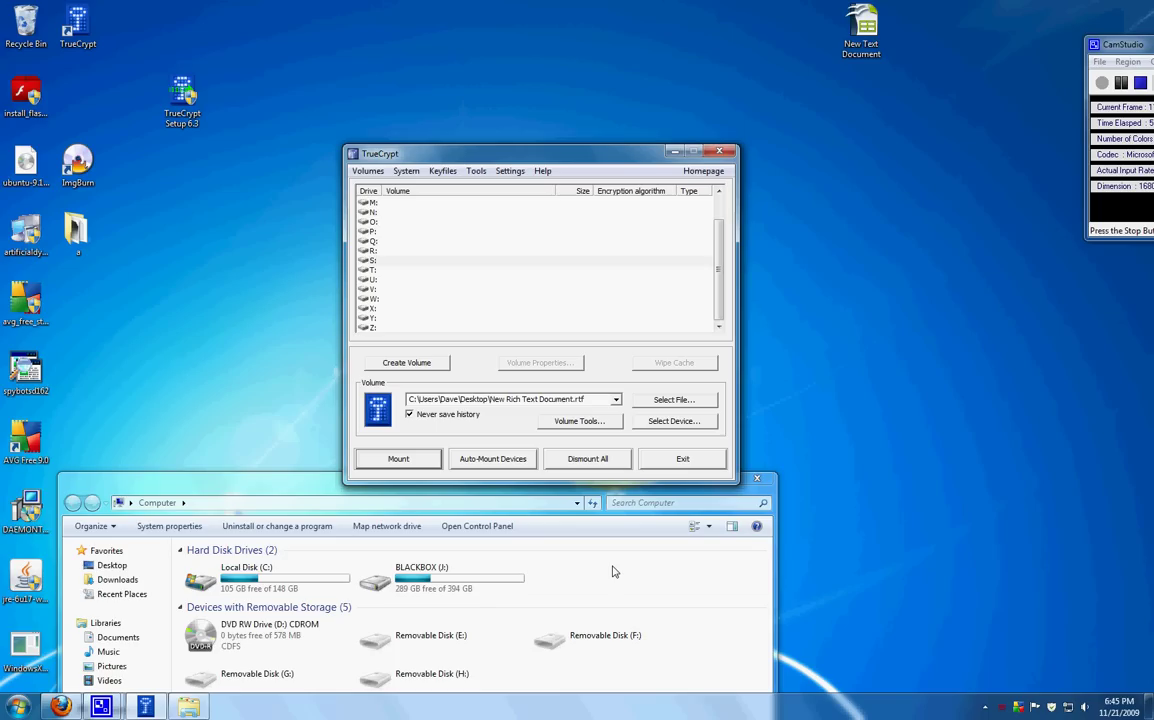
click(592, 402)
key(BackSpace)
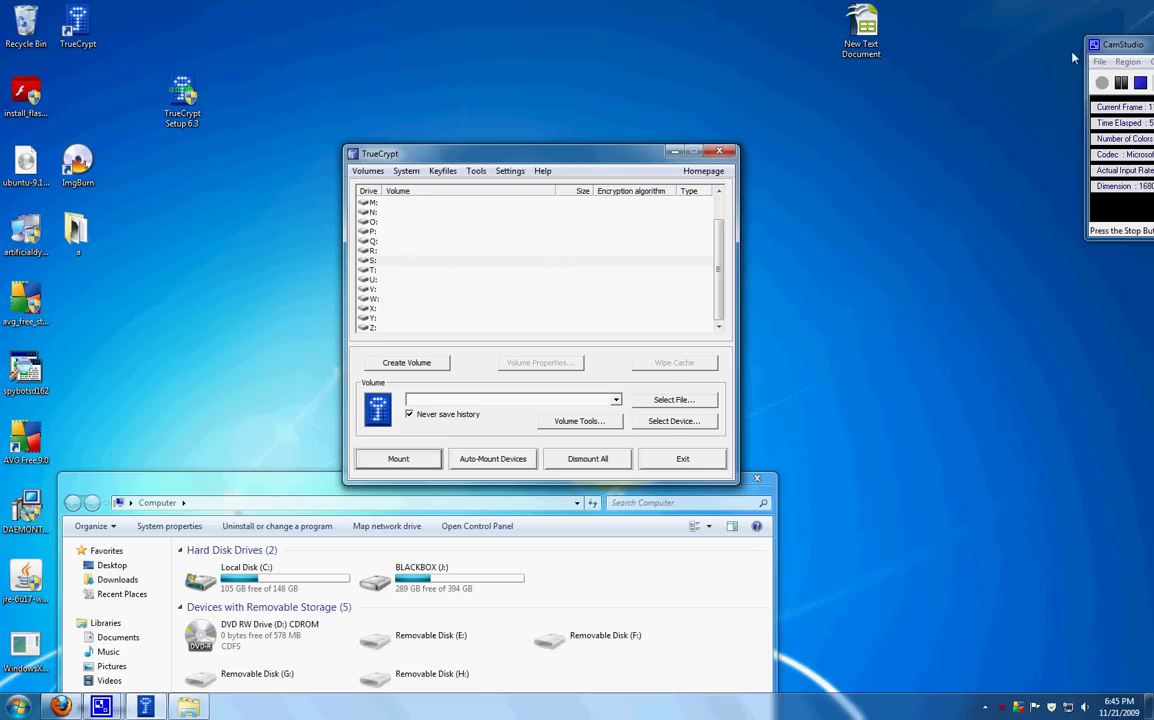
drag(1109, 50, 1054, 62)
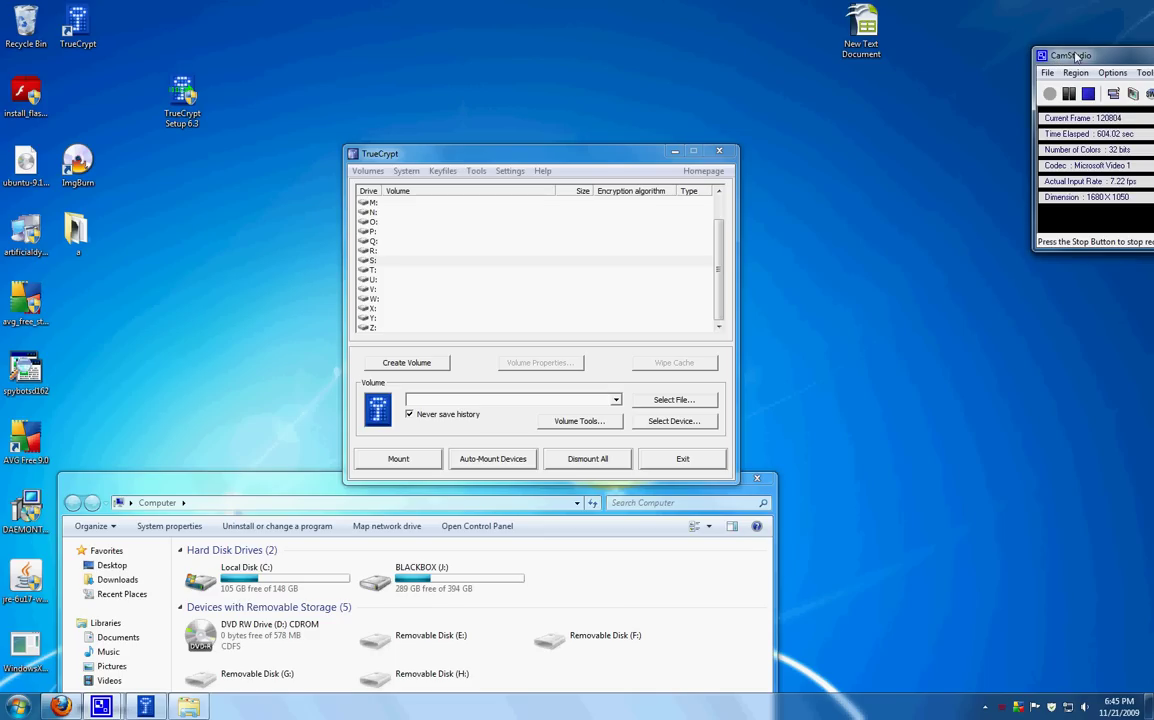
drag(1076, 57, 1021, 73)
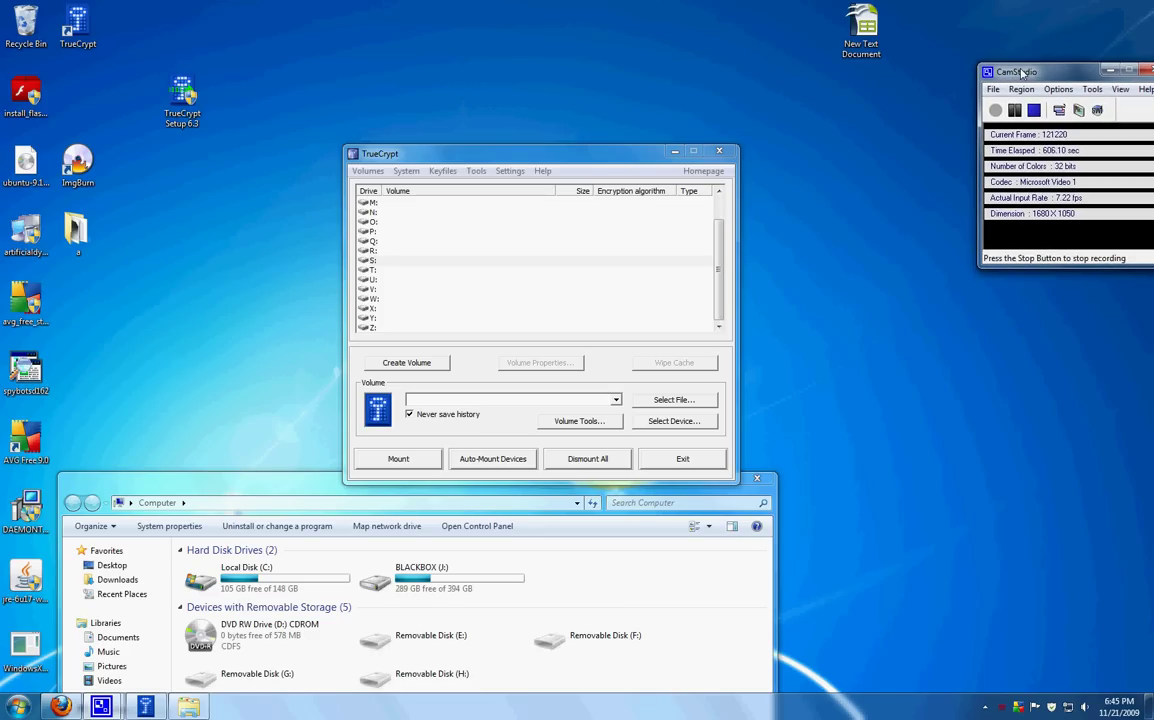